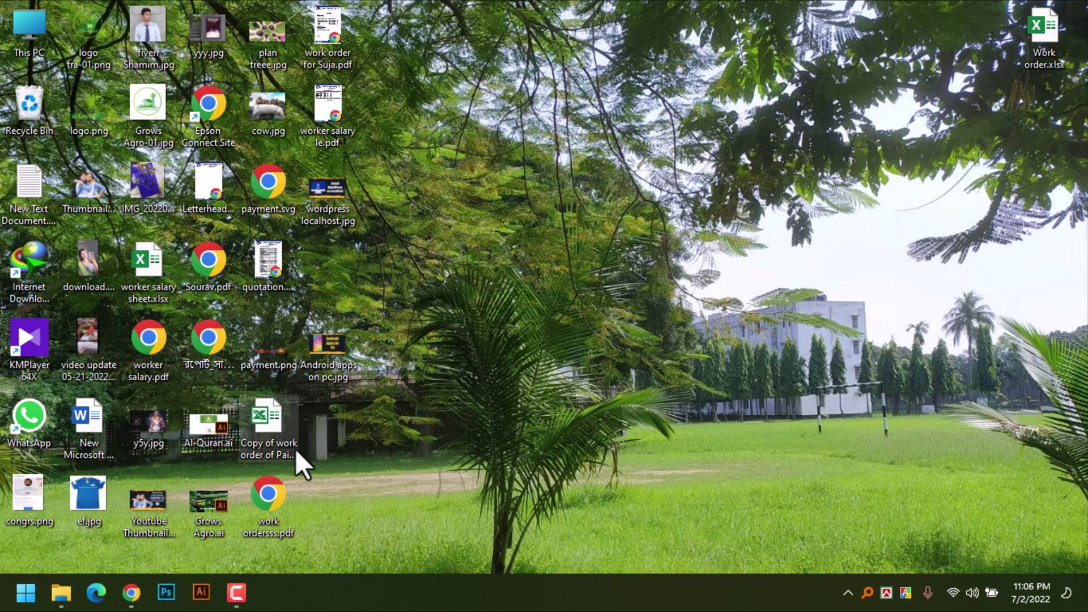
Search Google for 'LDPlayer' in a new Chrome tab.
left_click(131, 593)
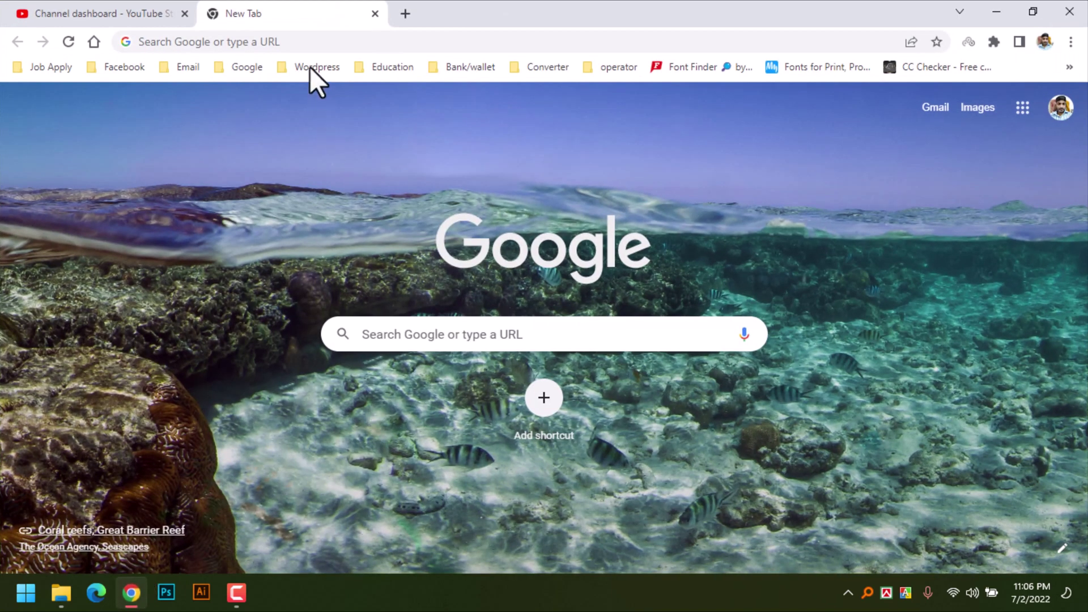
left_click(312, 43)
type("LDPlayer")
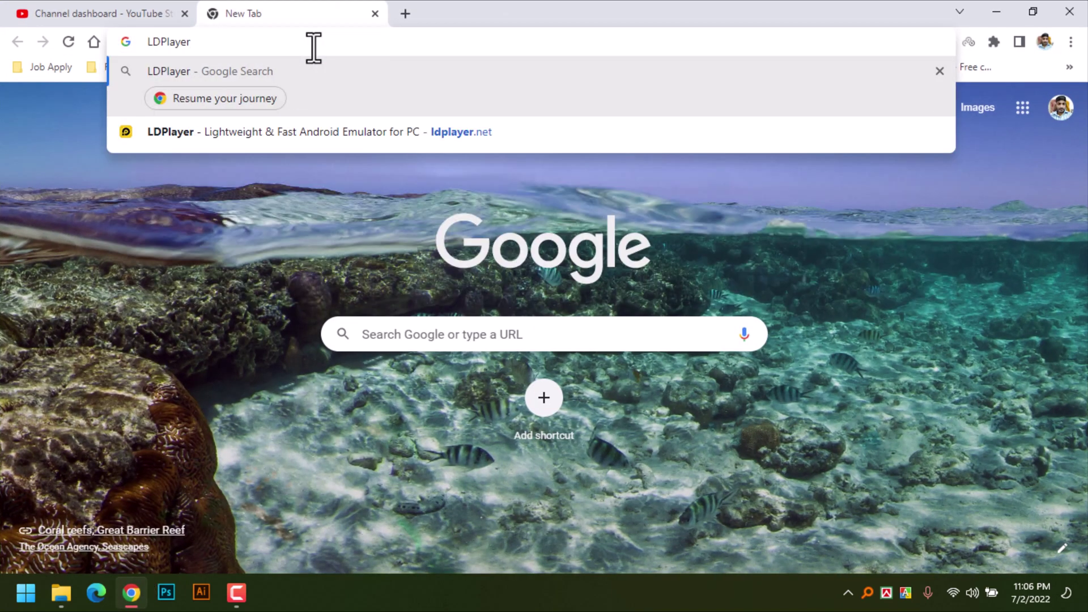
left_click(334, 72)
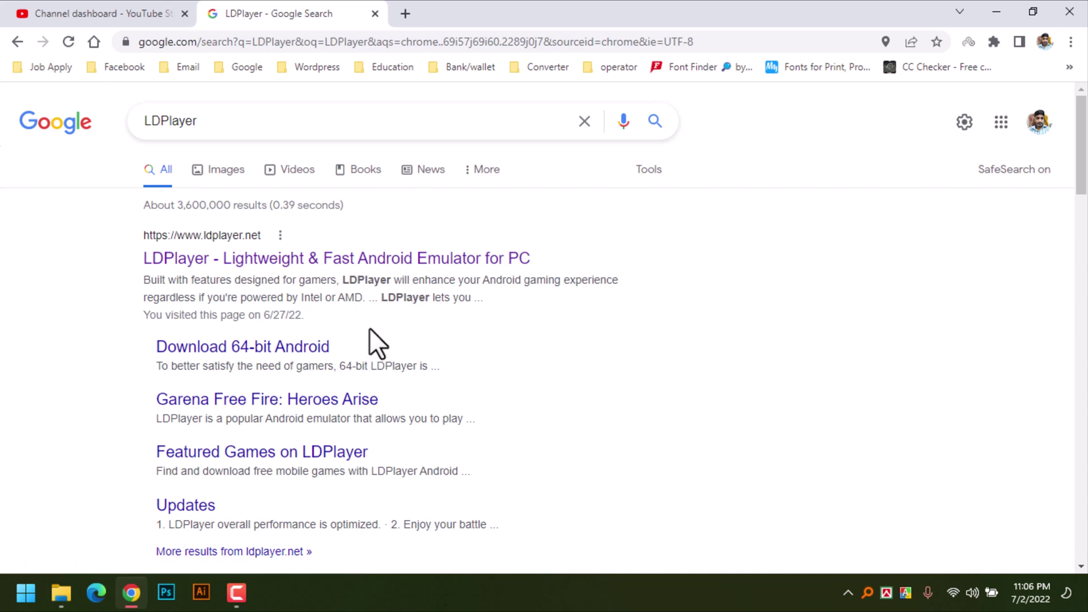
Check This PC's properties for 8 GB RAM and a 64-bit system, then close Settings.
left_click(986, 10)
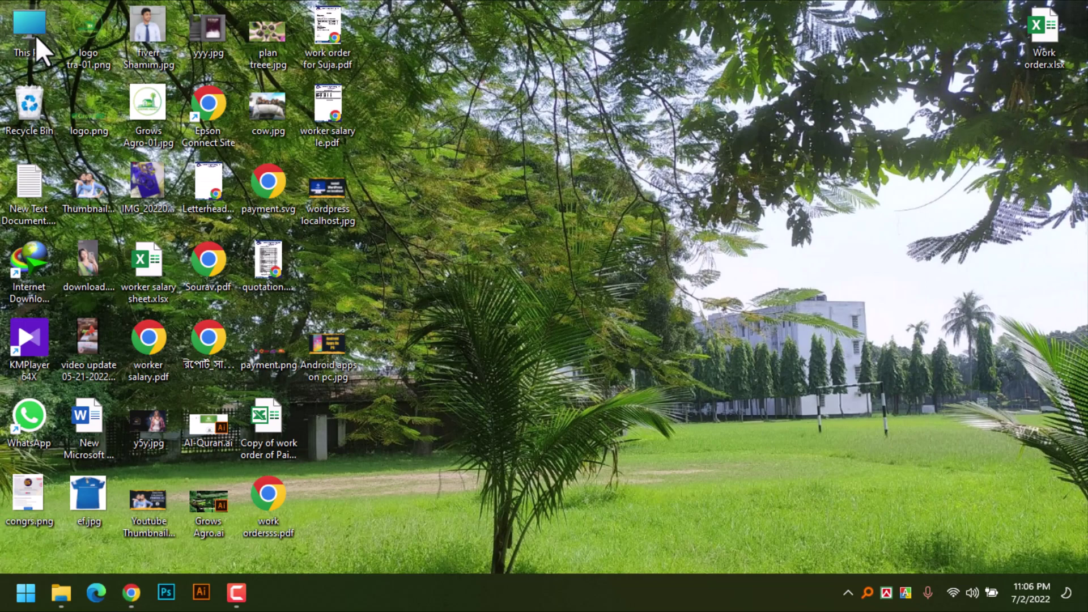
right_click(36, 36)
left_click(97, 222)
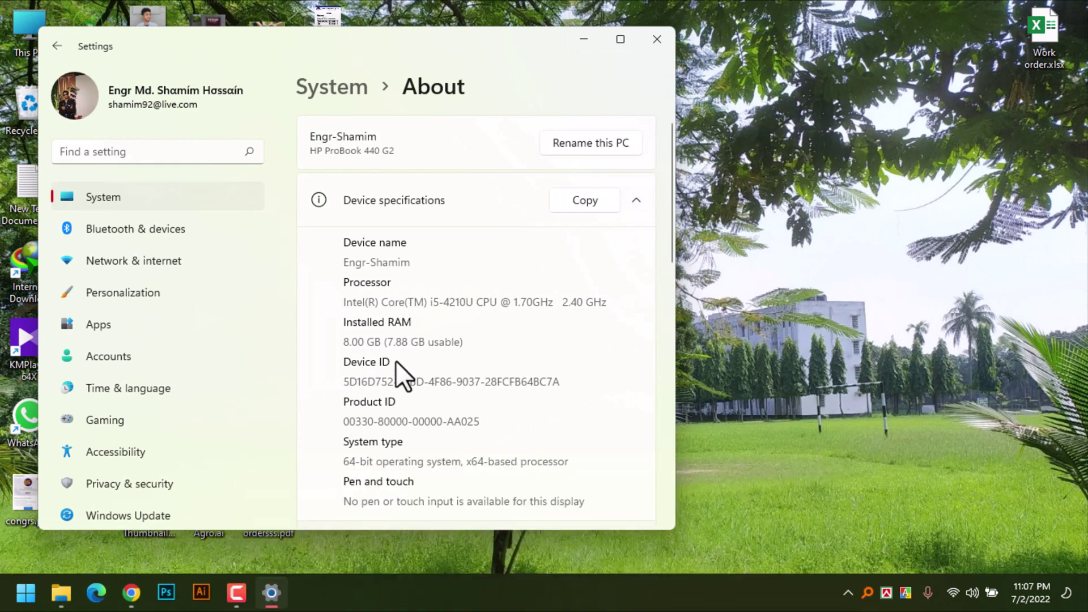
scroll(398, 347, "down", 1)
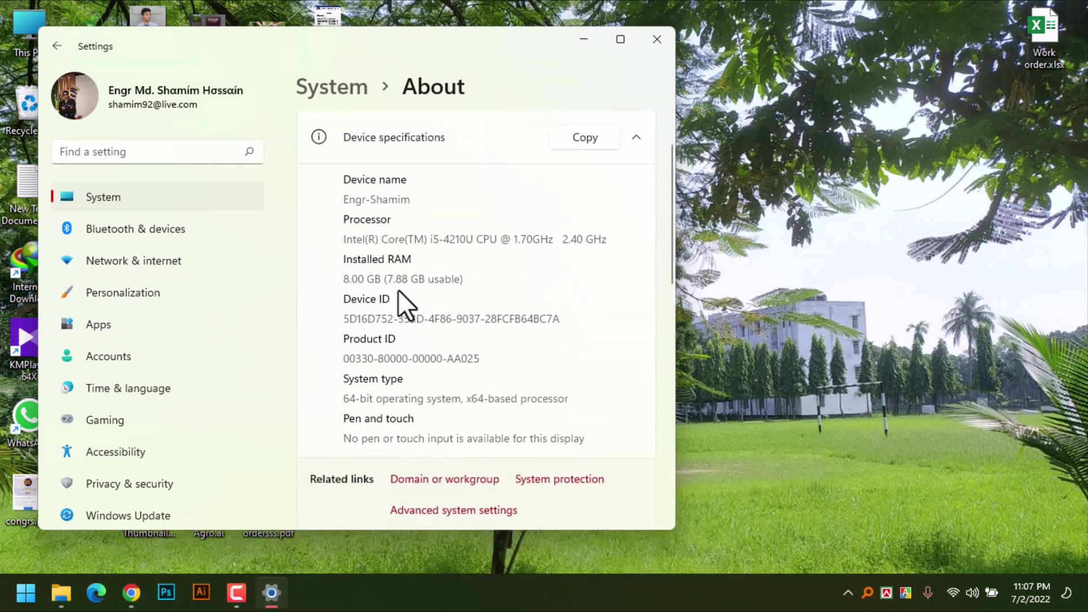
scroll(398, 290, "down", 1)
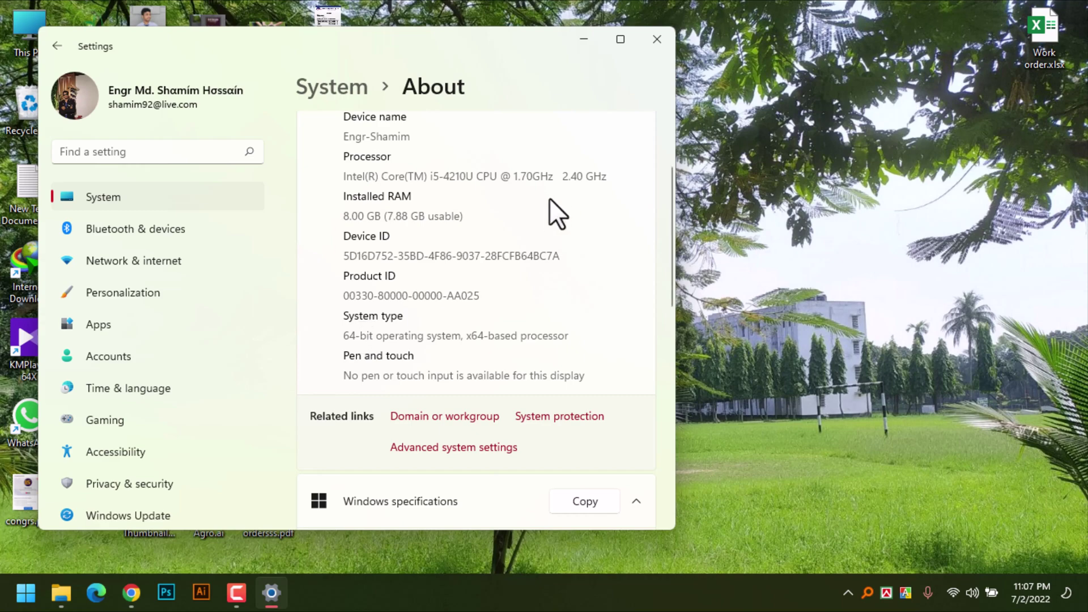
left_click(656, 39)
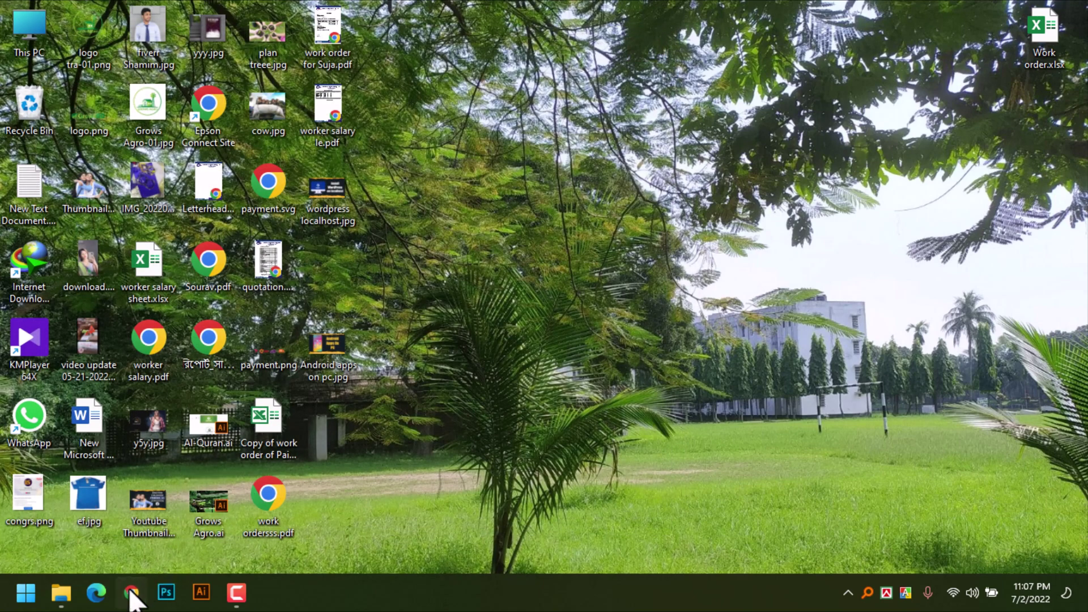
Open the 'Download 64-bit Android' article from the LDPlayer search results and scroll through it.
left_click(131, 592)
left_click(249, 353)
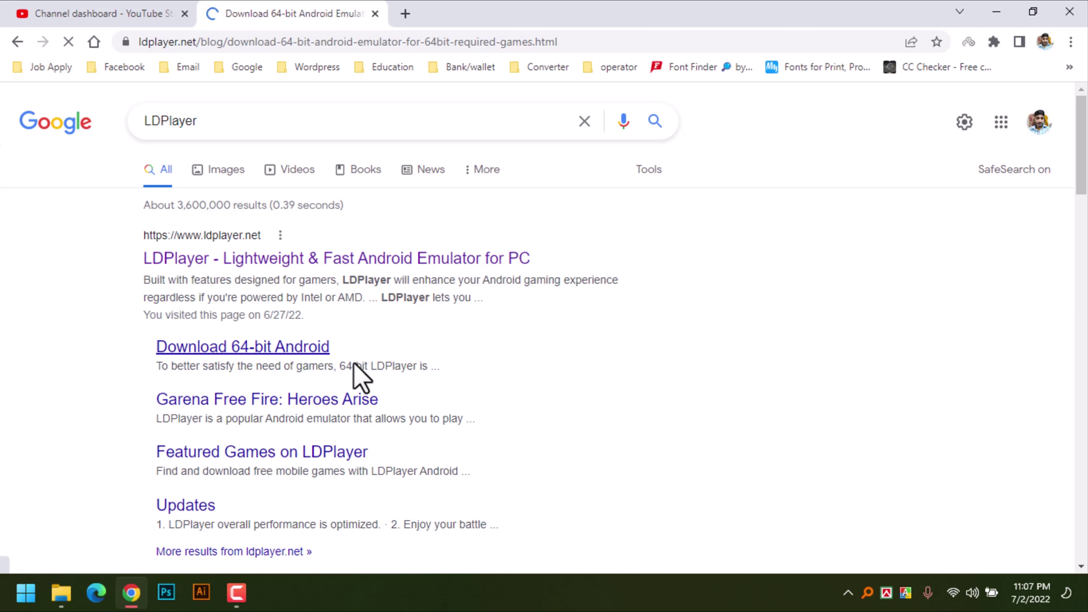
scroll(583, 343, "down", 3)
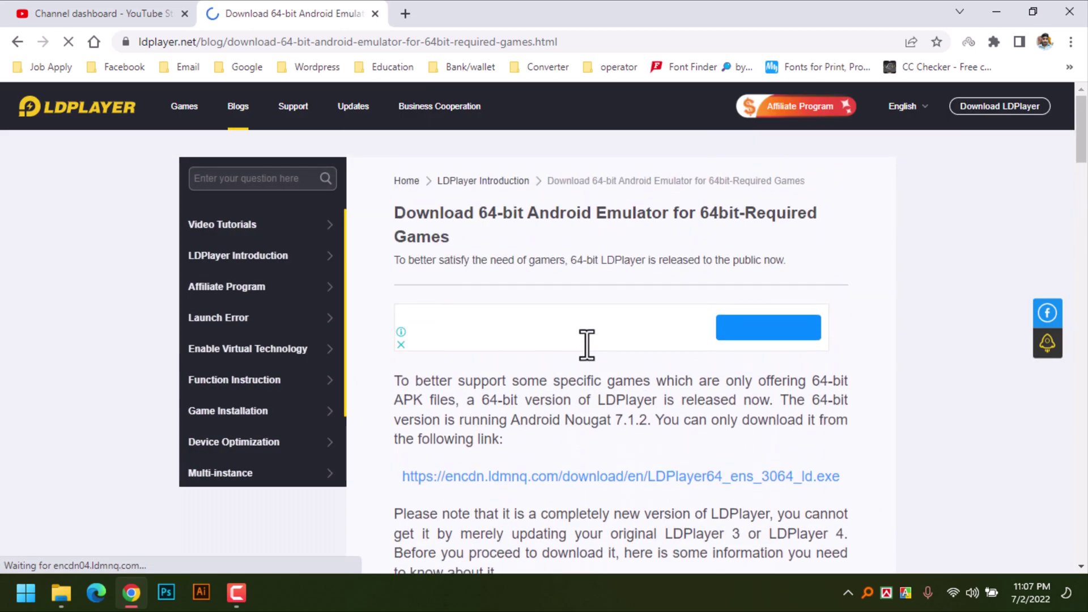
scroll(594, 391, "down", 3)
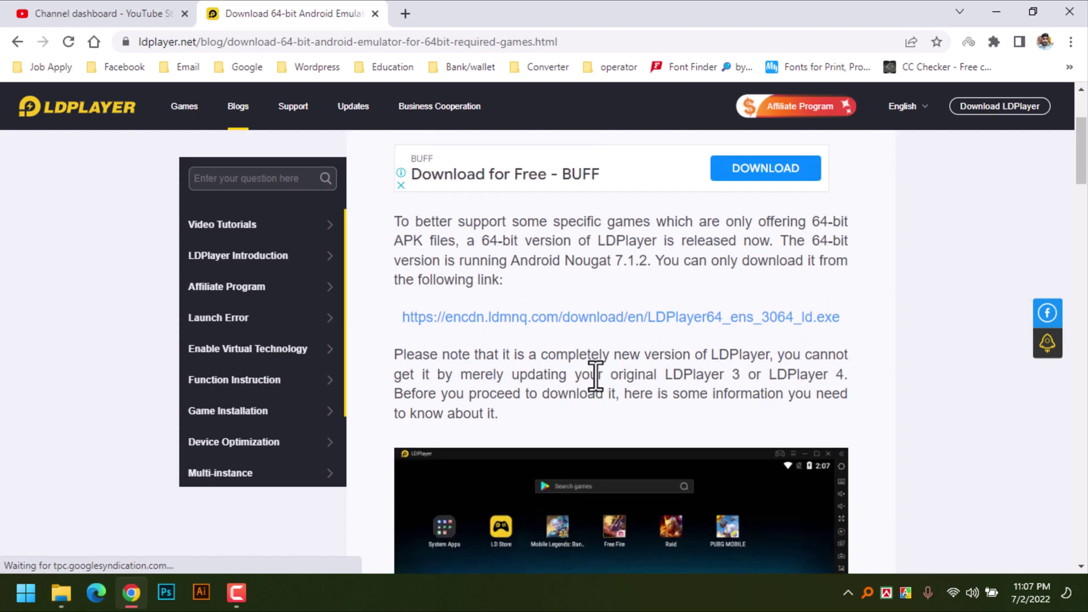
scroll(561, 334, "up", 3)
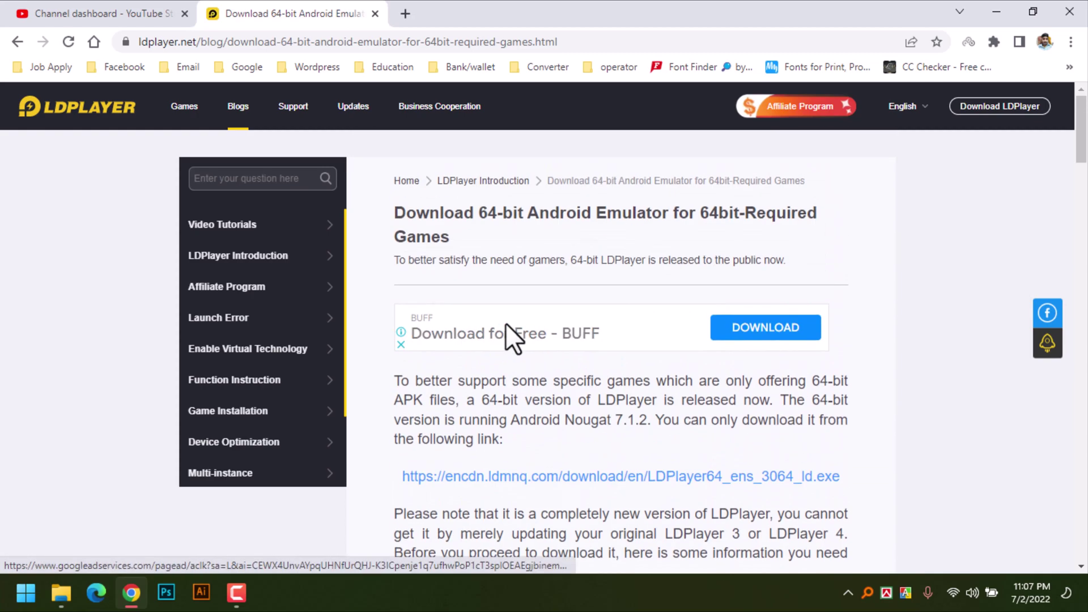
Trim the web address down to ldplayer.net to reach the LDPlayer home page.
left_click_drag(202, 42, 715, 98)
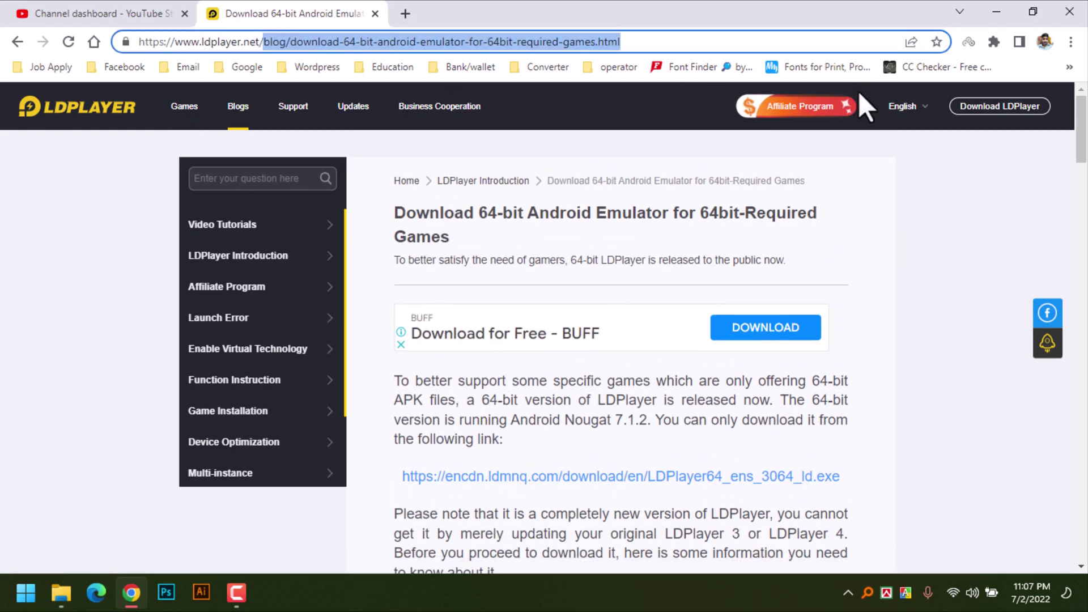
key("BackSpace")
key("Return")
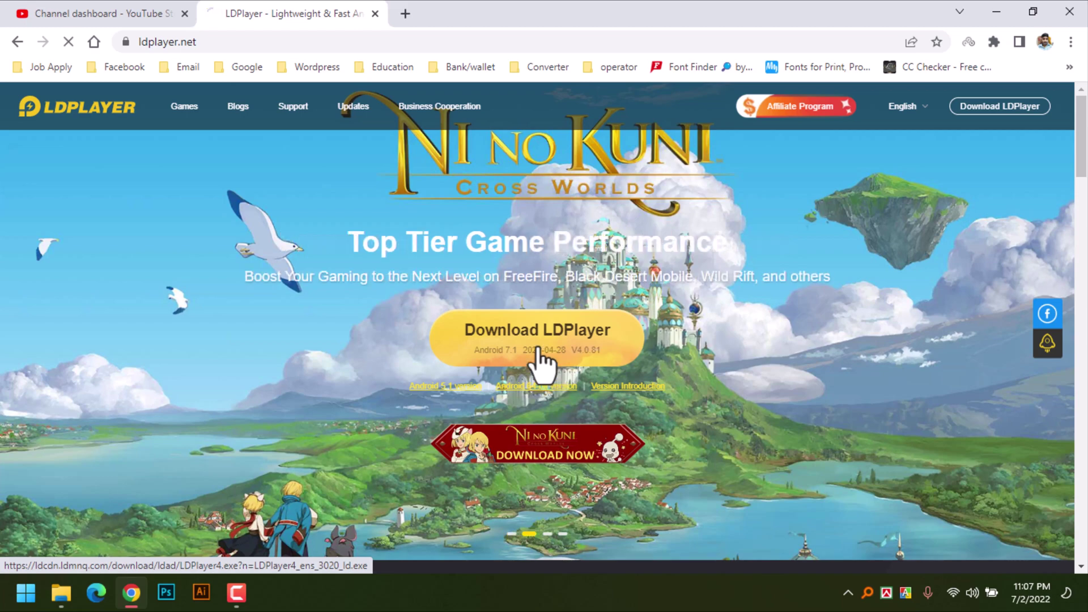
Download the 3.19 MB LDPlayer4_ens_3020_ld_2.exe installer through IDM and run it.
left_click(541, 363)
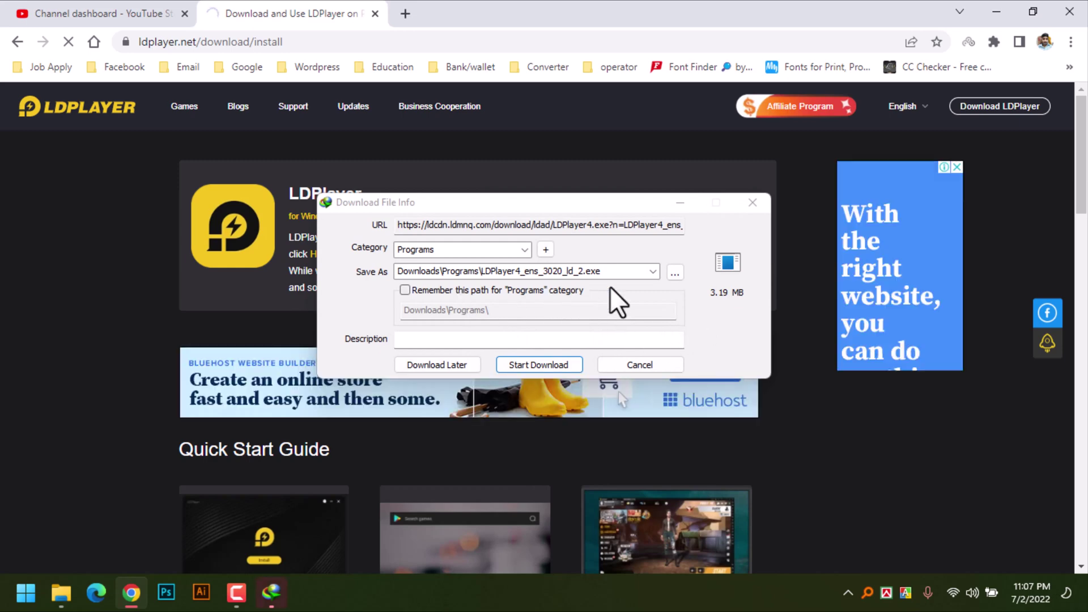
left_click(545, 364)
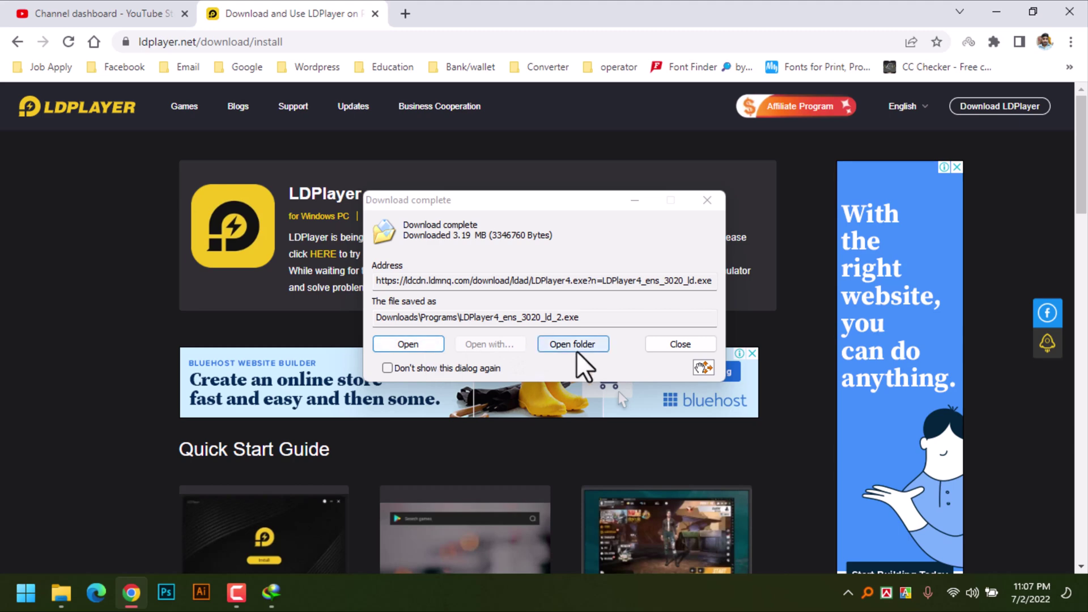
left_click(421, 348)
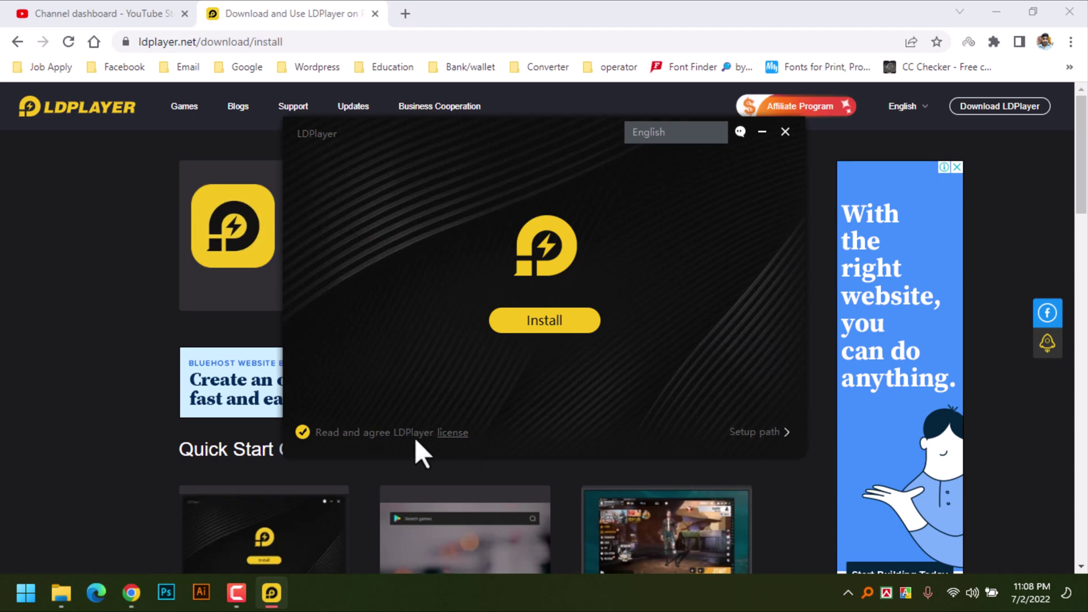
Keep the default install folder C:\LDPlayer\LDPlayer4.0\ and start installing LDPlayer.
left_click(742, 429)
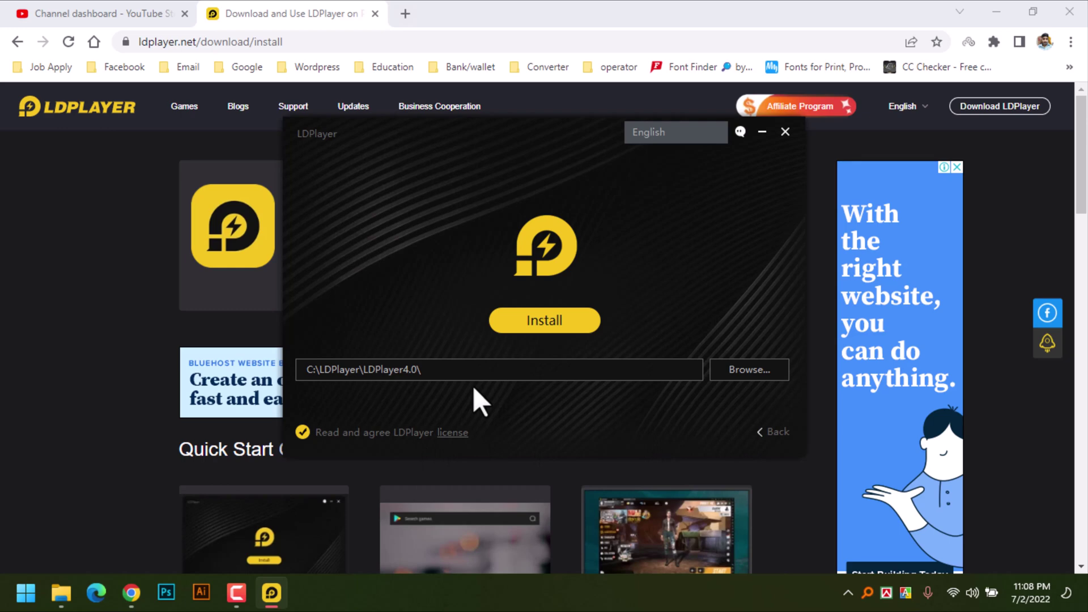
left_click(745, 377)
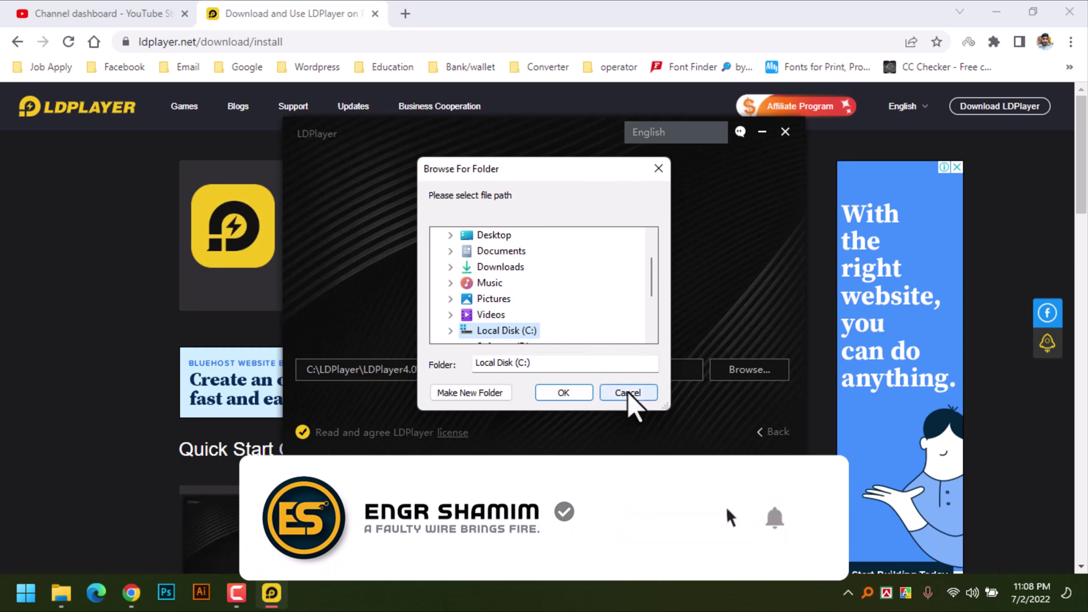
left_click(628, 392)
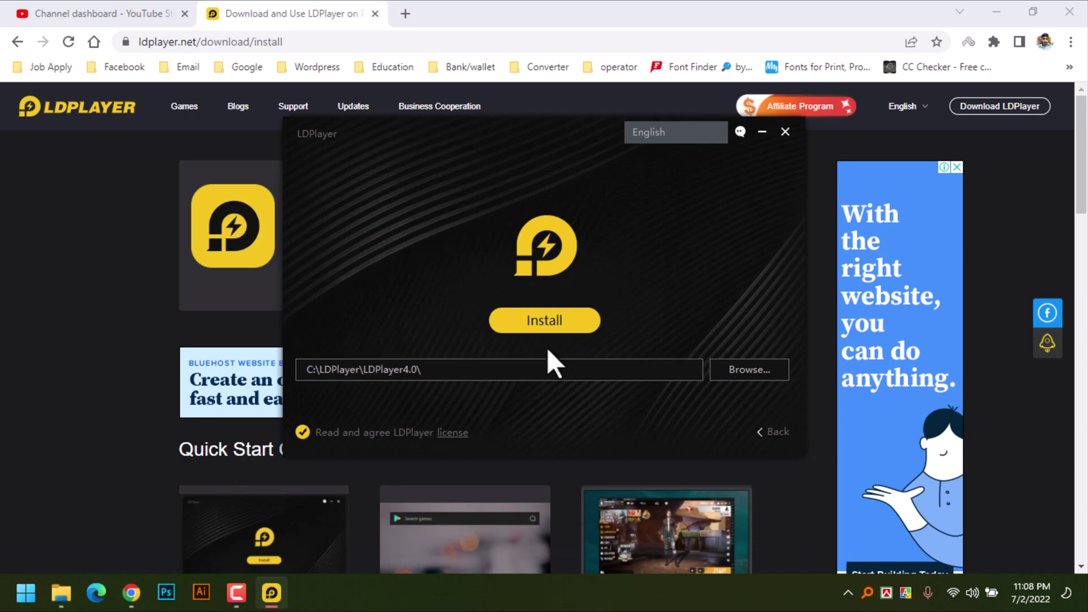
left_click(538, 322)
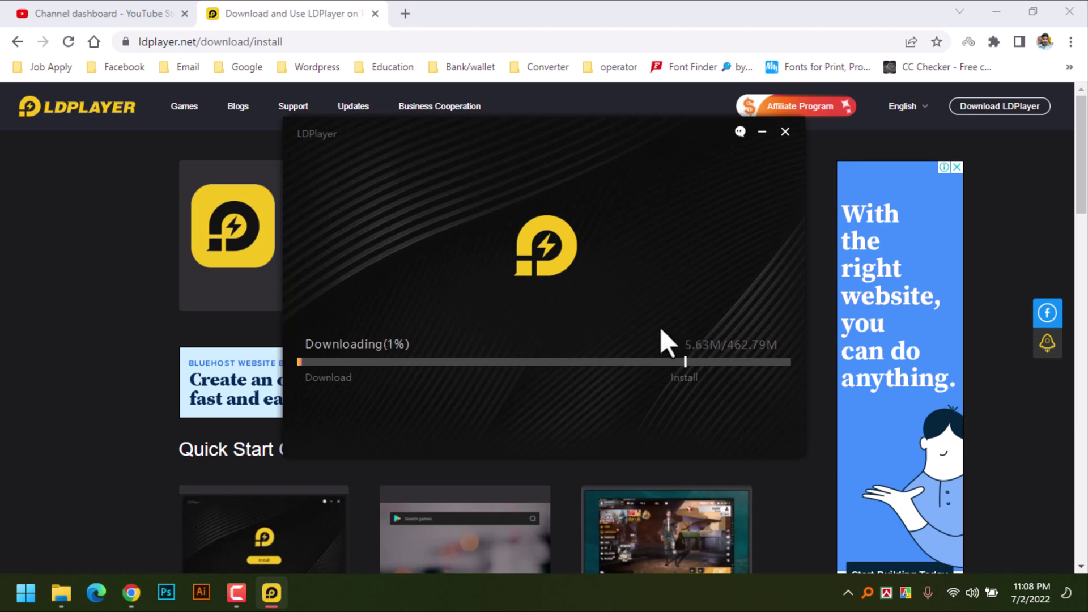
Switch to another app while the 462.79 MB LDPlayer package downloads.
left_click(236, 592)
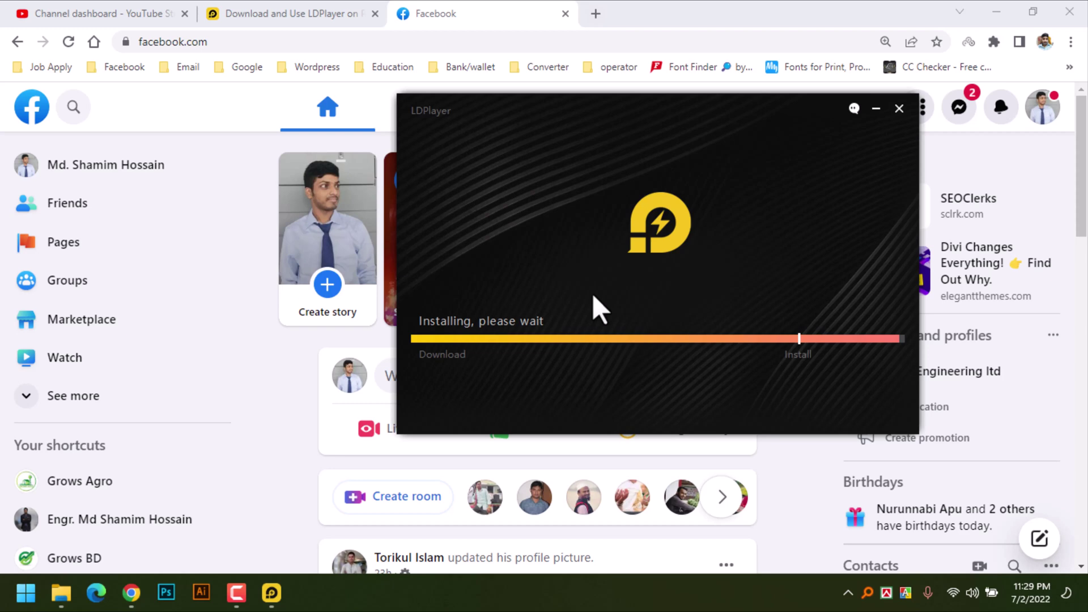
Close the Facebook tab and minimize Chrome while the installation finishes.
left_click(563, 13)
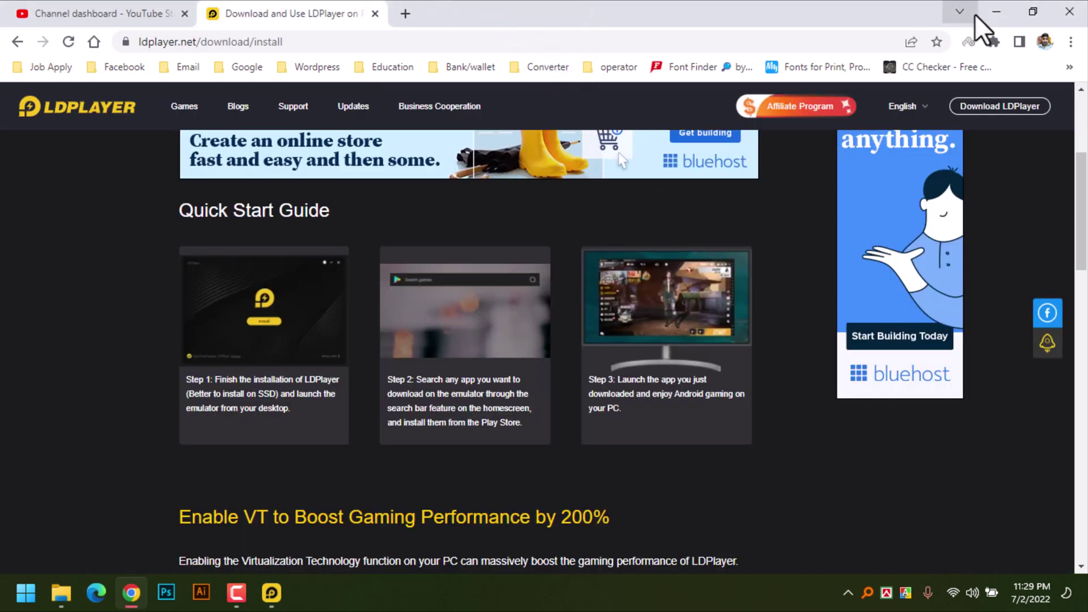
left_click(996, 12)
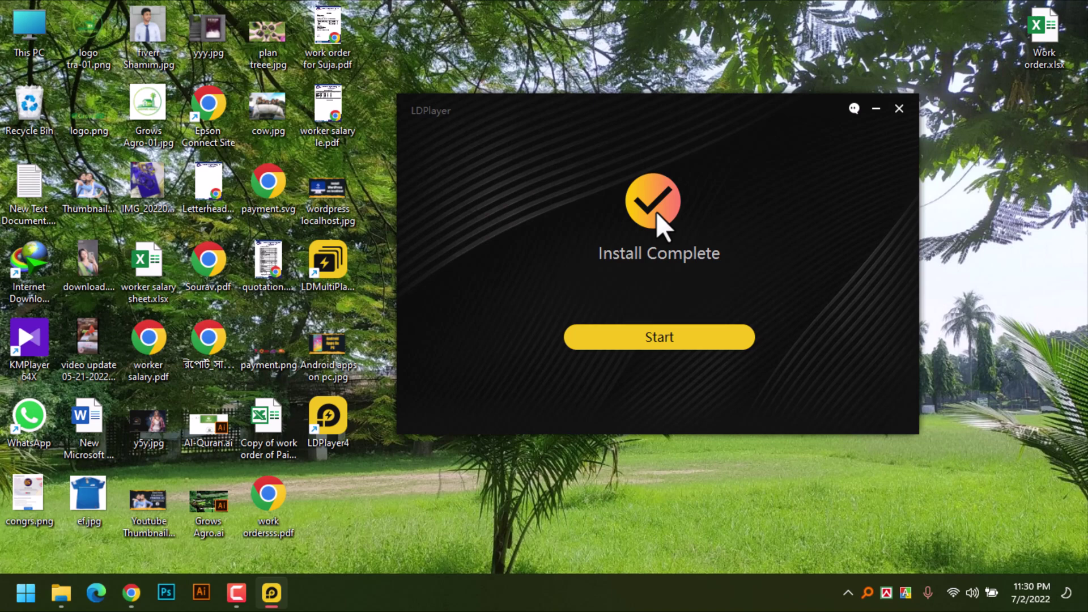
left_click(681, 343)
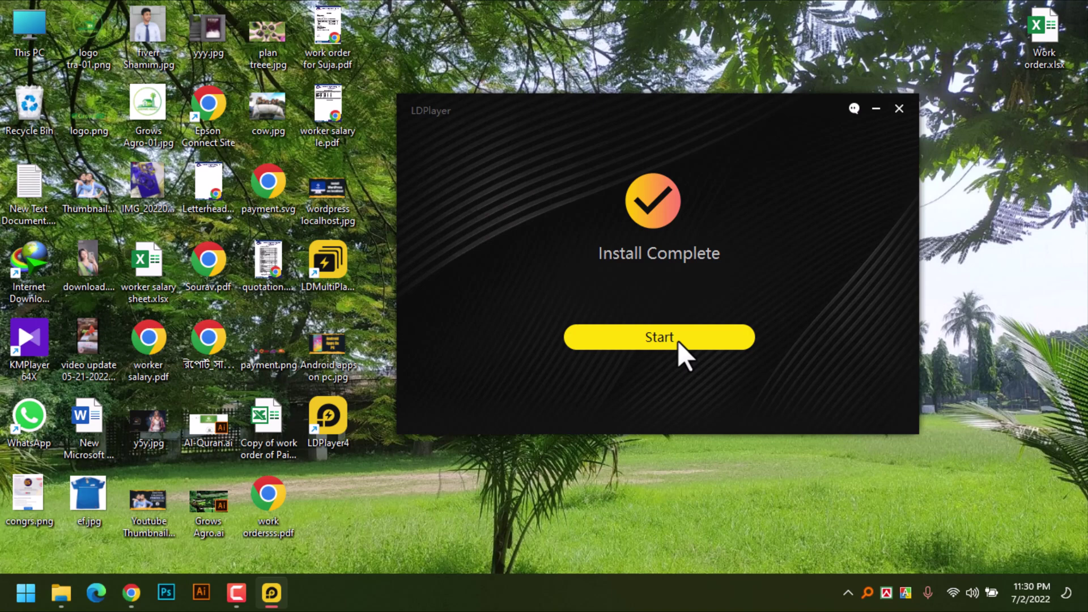
left_click(676, 341)
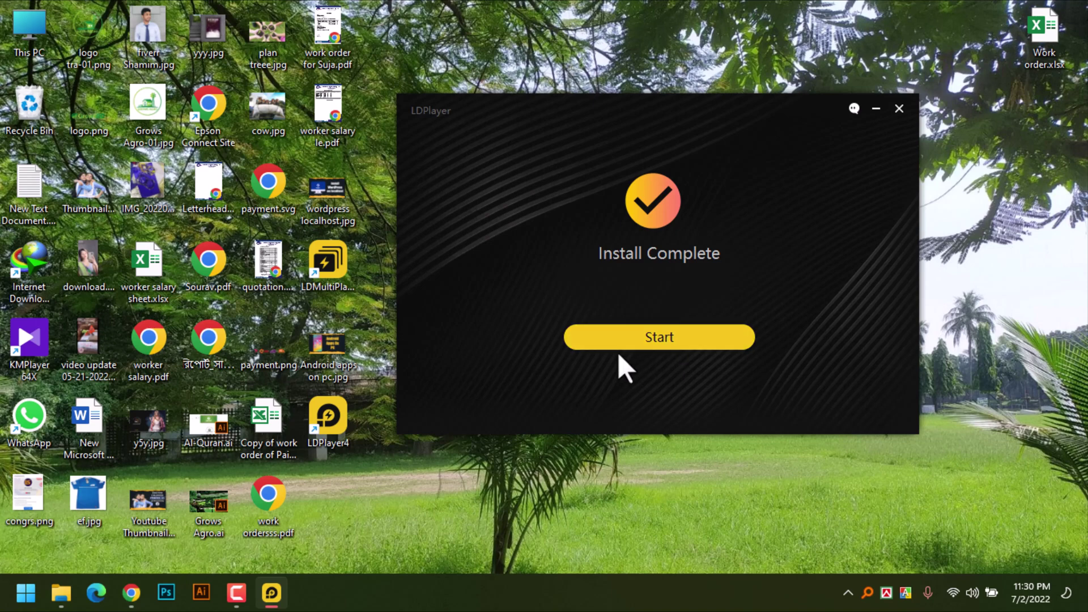
Launch LDPlayer 4.0.81 and open the System Apps folder on its home screen.
left_click(660, 340)
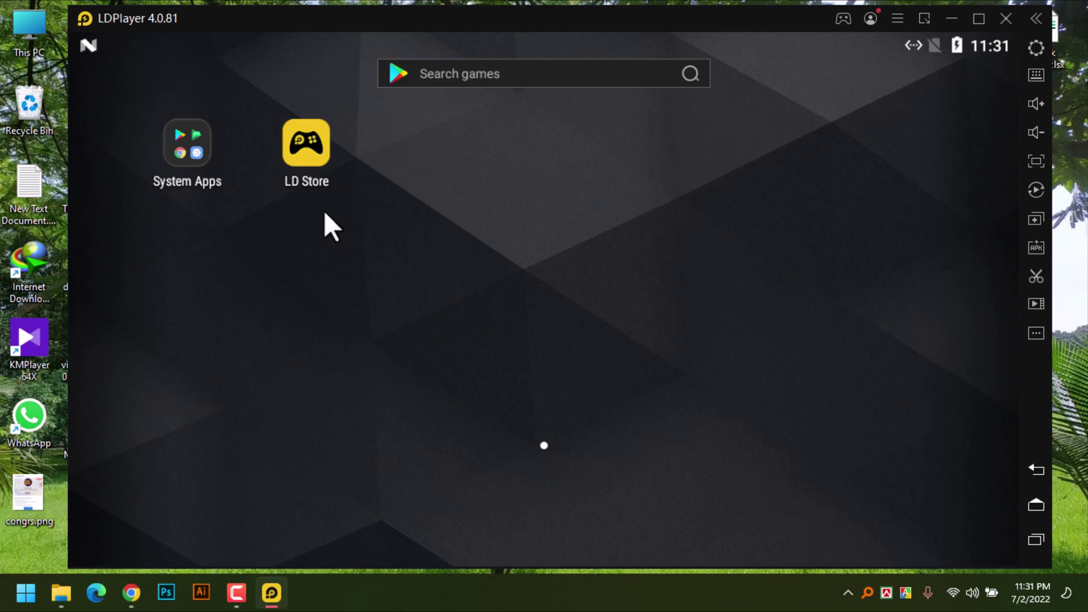
left_click(207, 172)
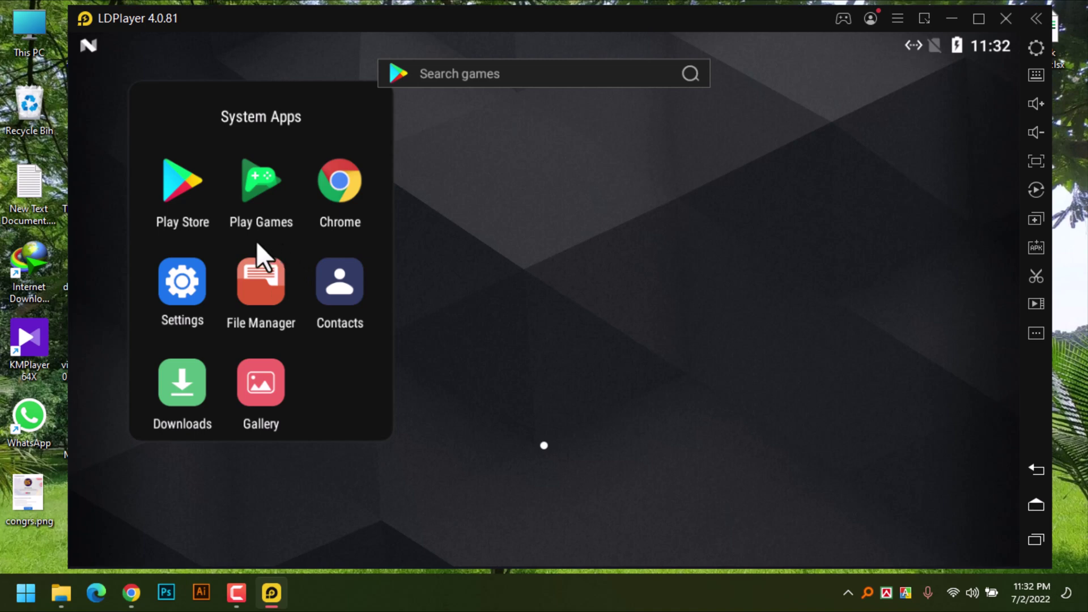
Launch Play Store from the System Apps folder to reach its sign-in screen.
left_click(182, 193)
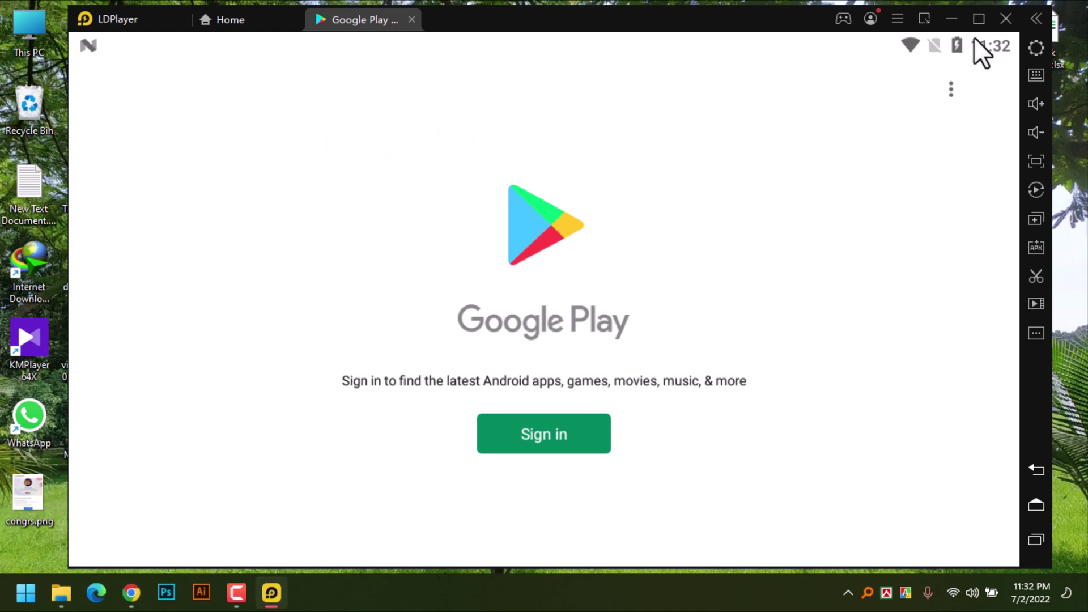
Maximize the LDPlayer window so the emulator fills the screen.
left_click(978, 18)
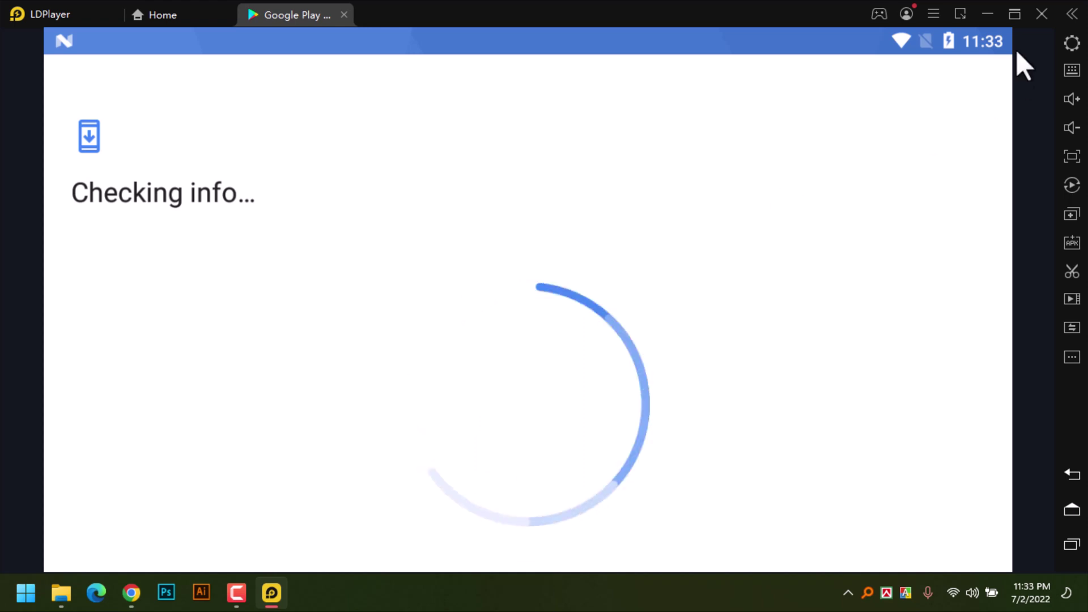
In the emulator settings, switch to Mobile mode at 720x1280 (dpi 320) resolution.
left_click(934, 18)
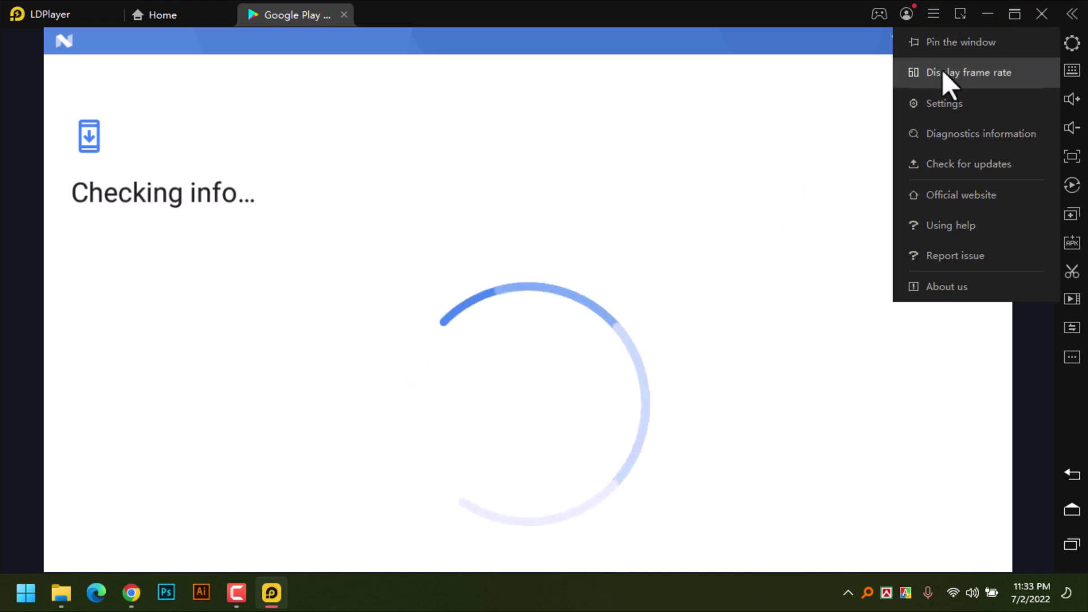
left_click(941, 103)
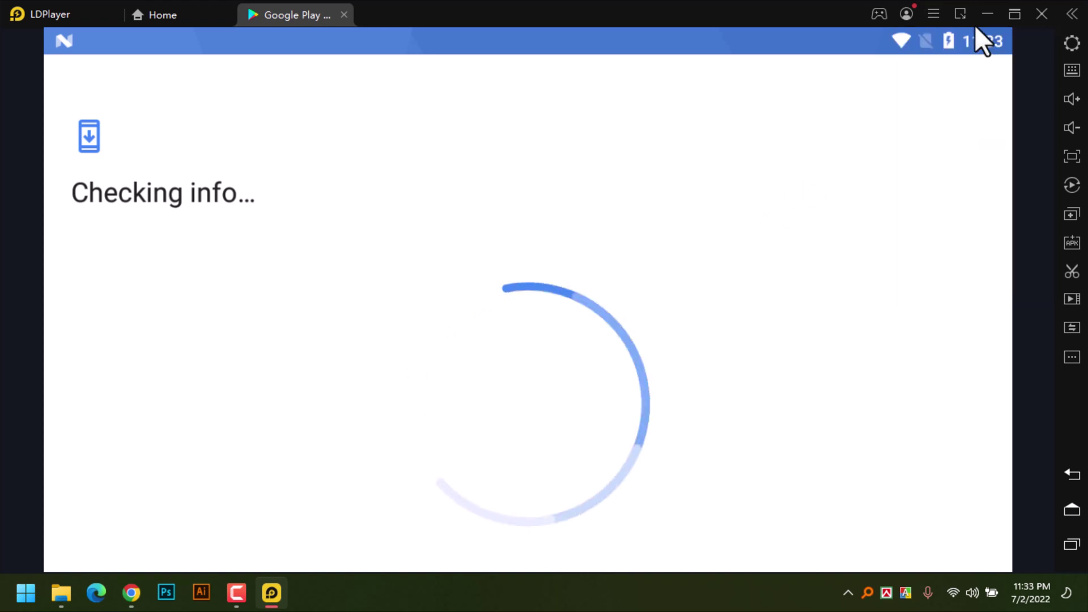
left_click(934, 14)
left_click(944, 104)
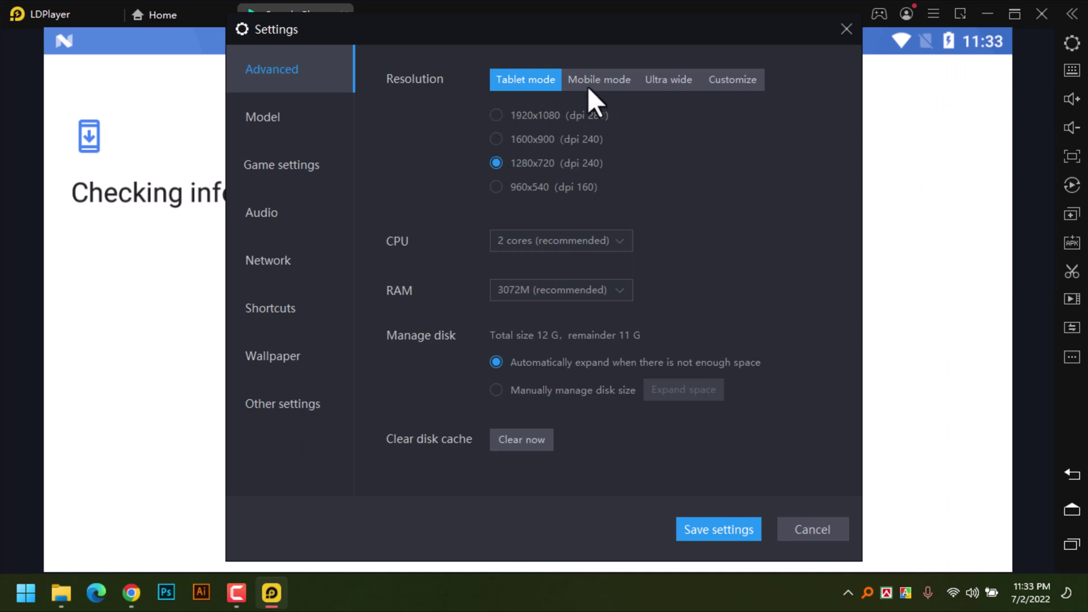
left_click(587, 81)
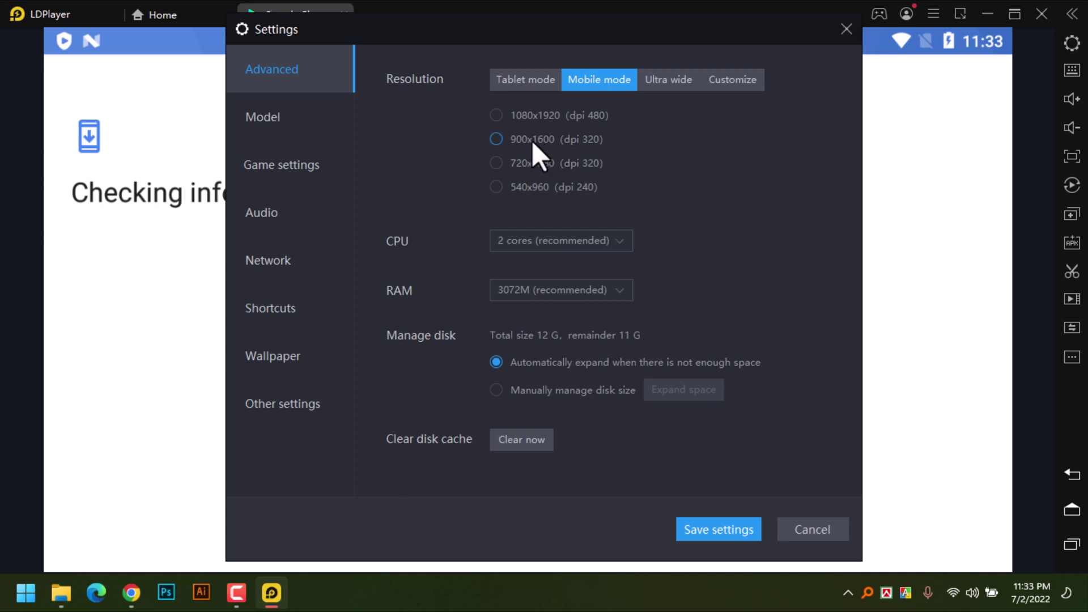
left_click(533, 163)
Leave the CPU at 2 cores and raise the RAM from 3072M to 6144M.
left_click(559, 242)
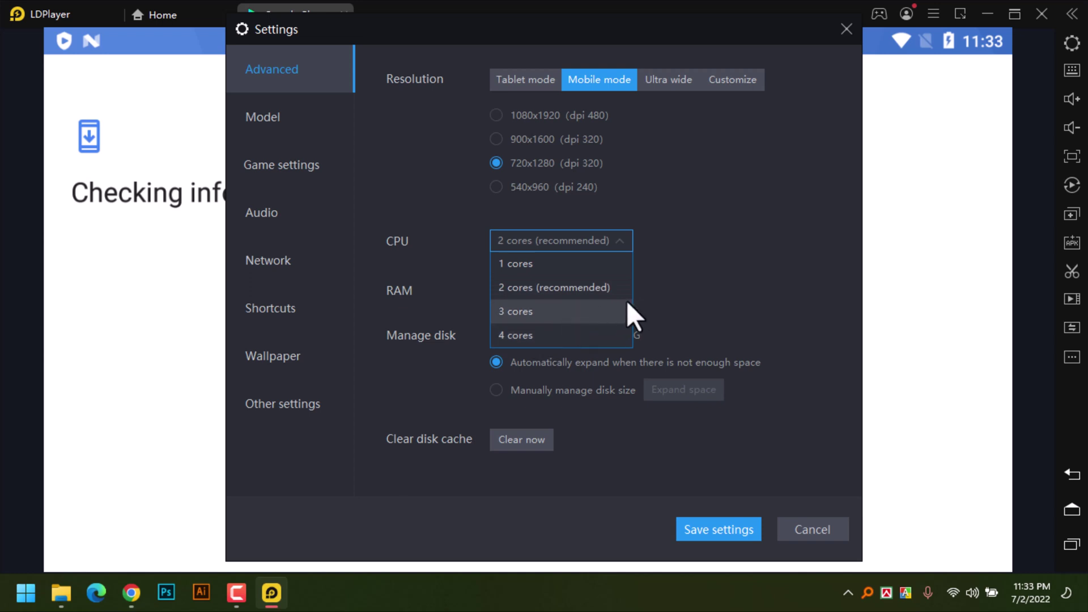
left_click(684, 291)
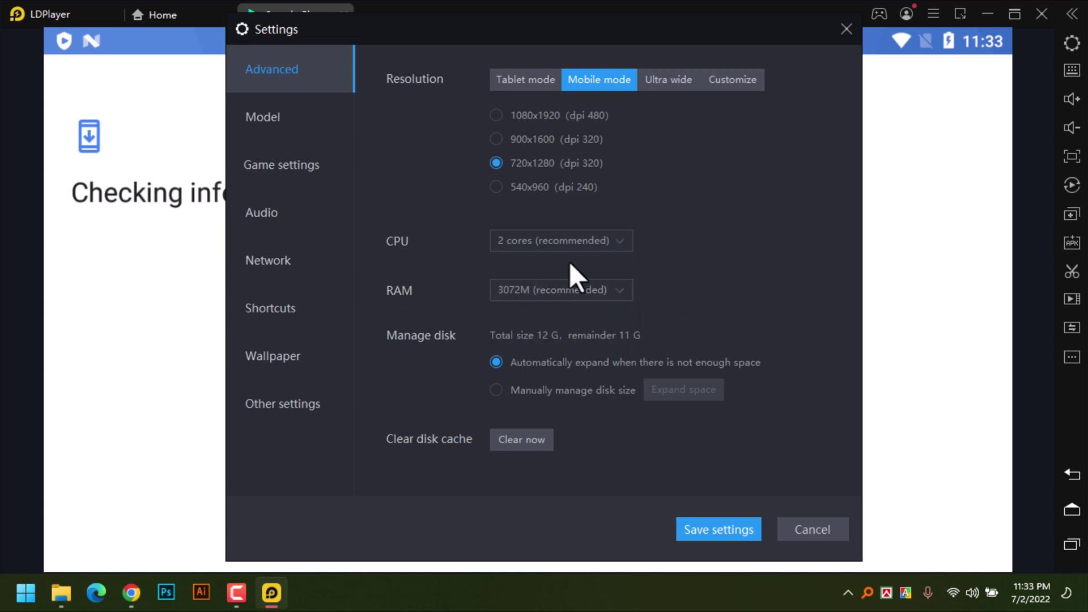
left_click(572, 242)
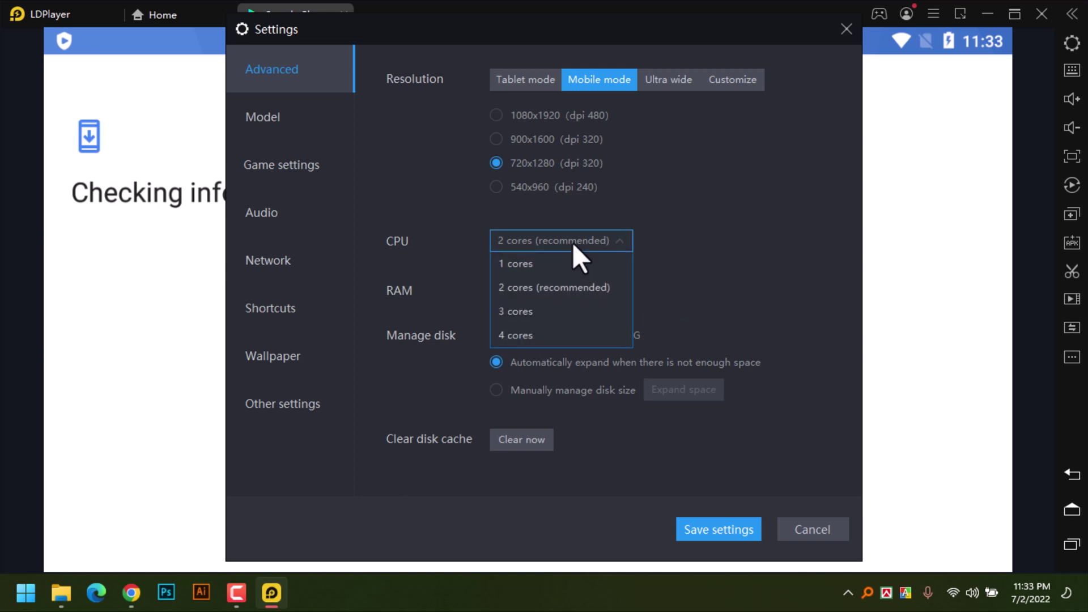
left_click(671, 241)
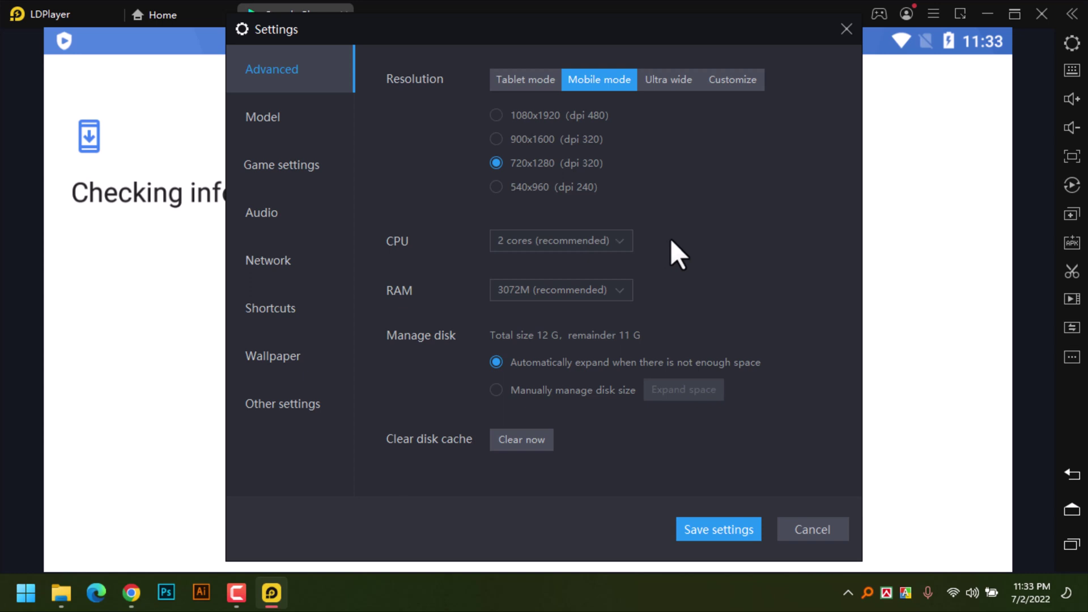
left_click(596, 248)
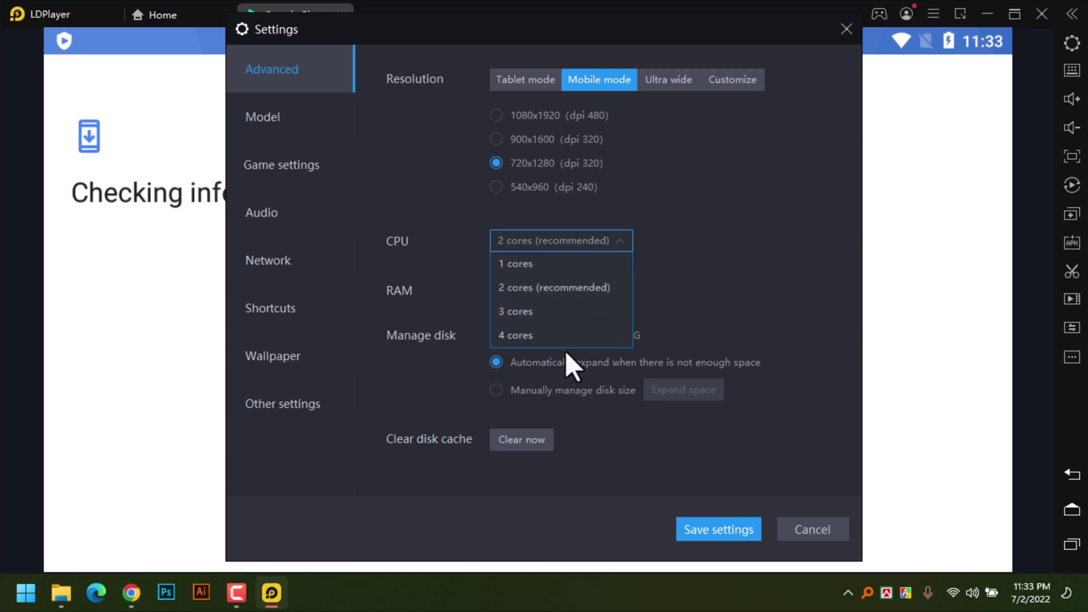
left_click(684, 292)
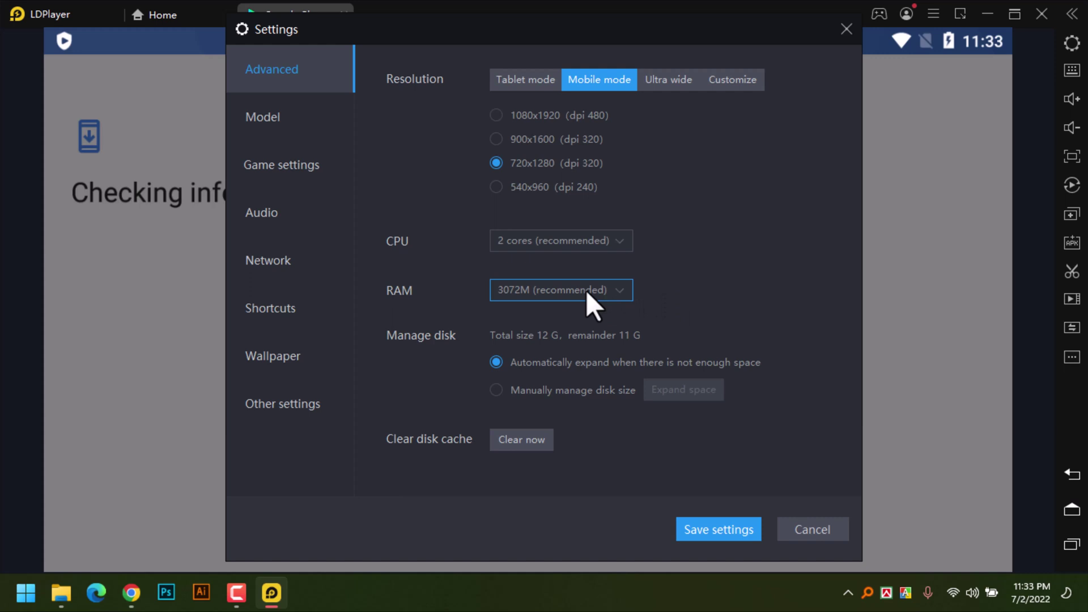
left_click(602, 248)
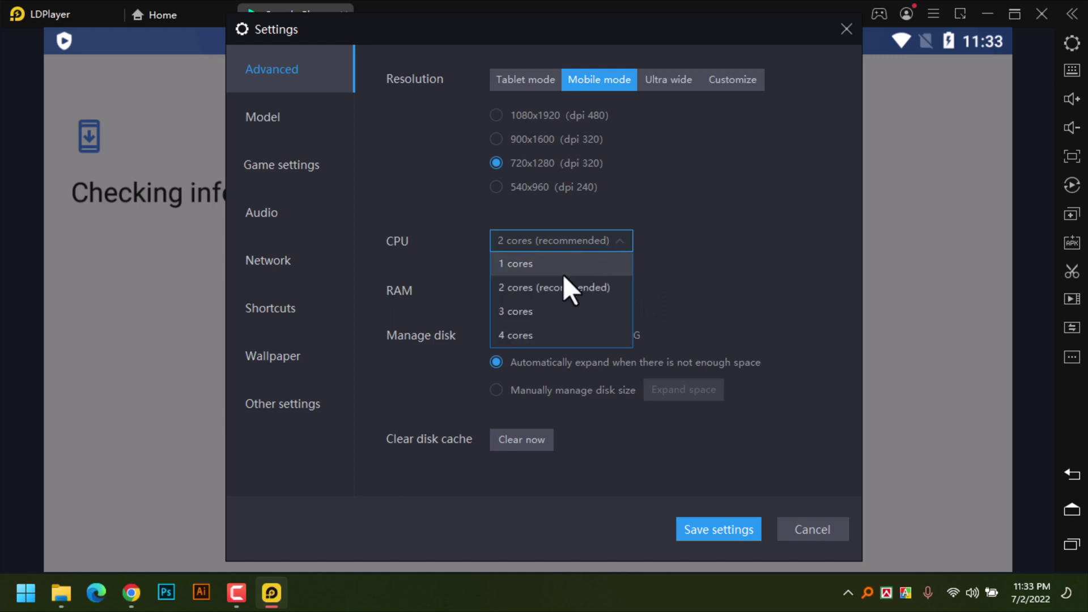
left_click(683, 291)
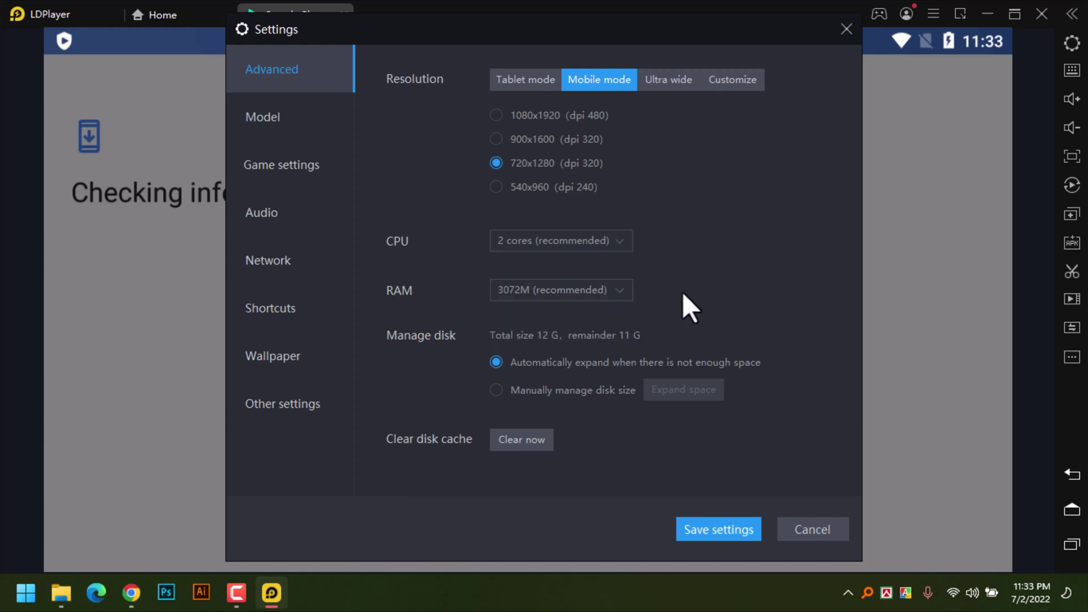
left_click(579, 292)
scroll(577, 352, "down", 1)
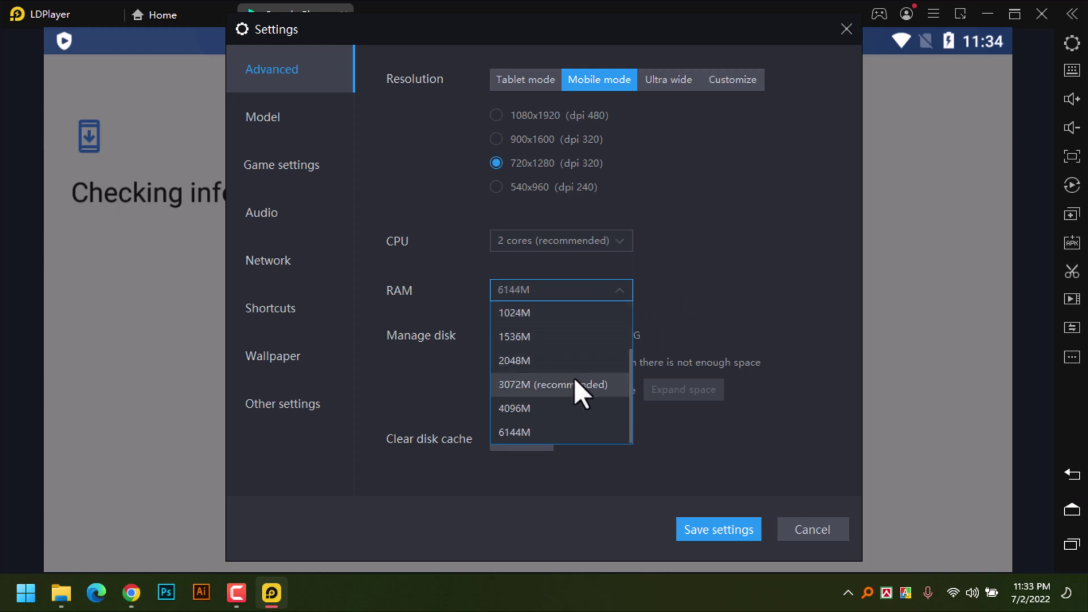
left_click(740, 298)
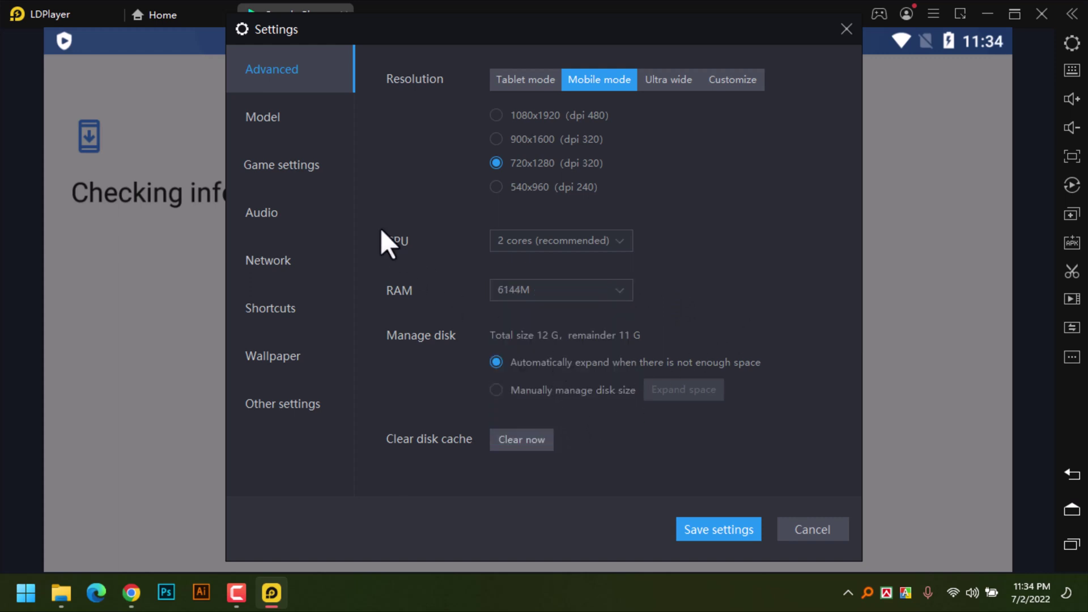
Apply the Samsung Galaxy S10 preset model (samsung SM-G973N), then view Game settings.
left_click(282, 123)
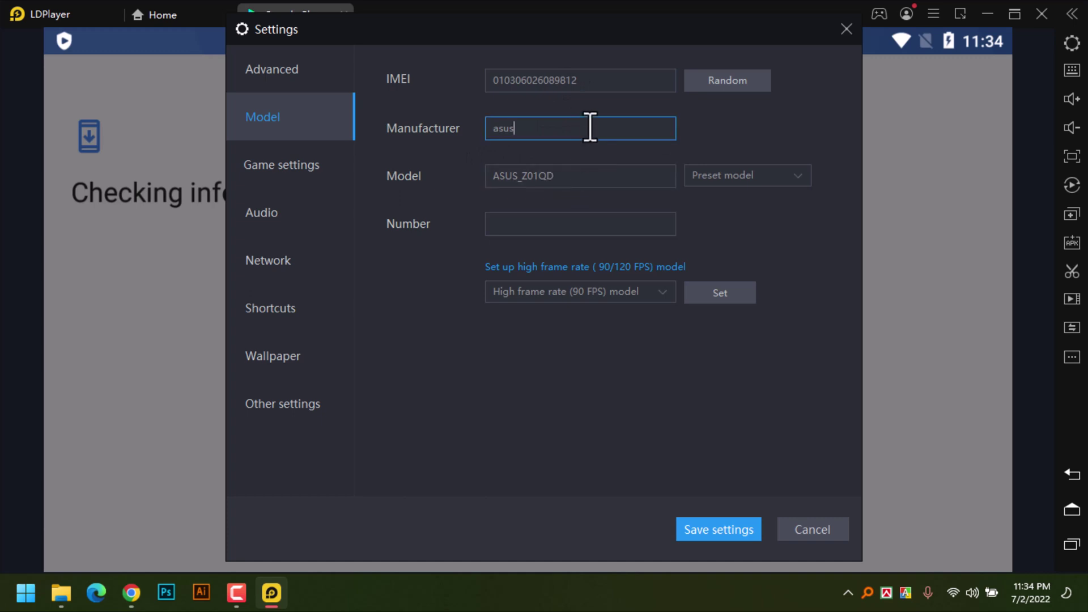
left_click(723, 174)
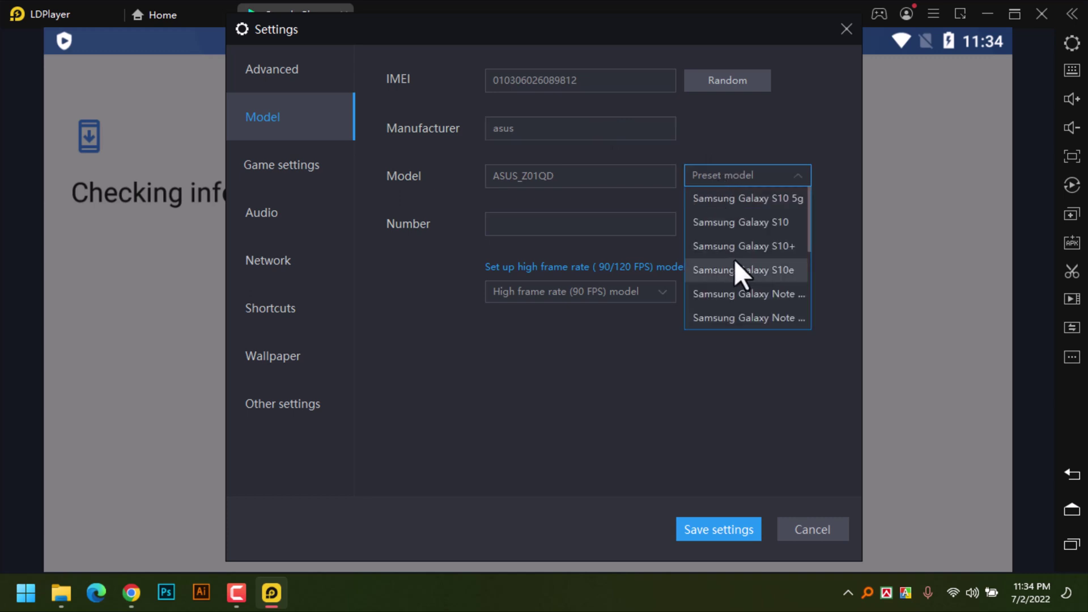
left_click(747, 226)
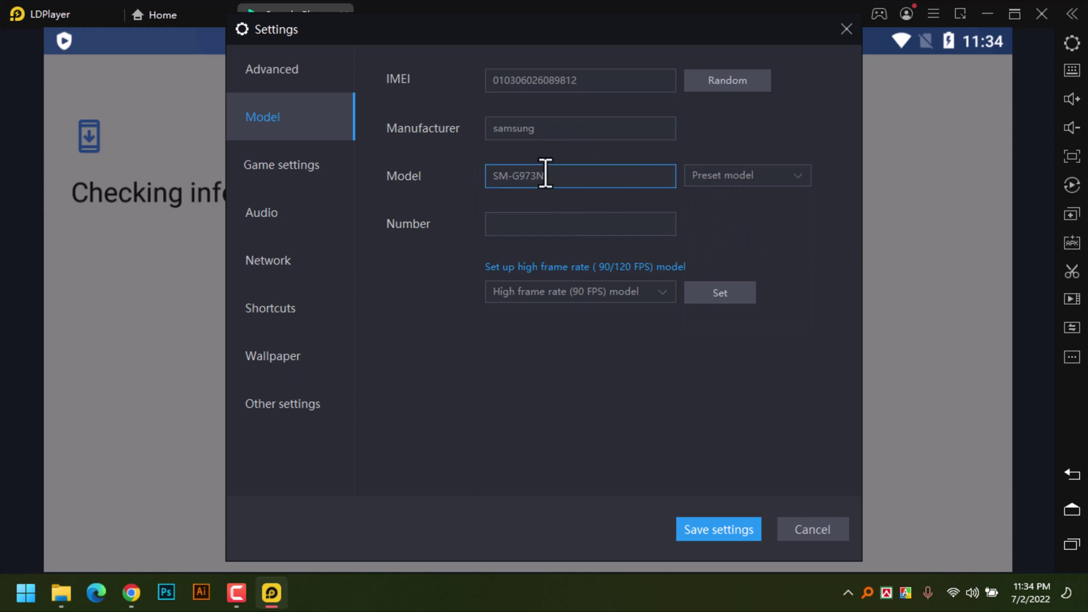
left_click(274, 169)
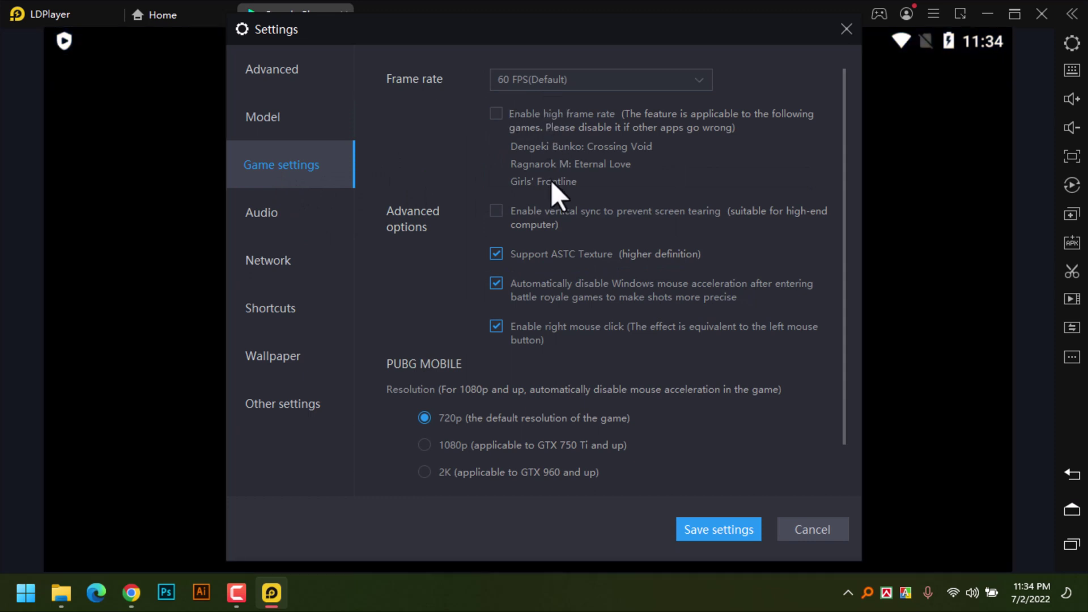
Browse the Game, Audio and Network settings, ending on the Shortcuts hotkey list.
scroll(568, 213, "down", 1)
scroll(568, 213, "up", 1)
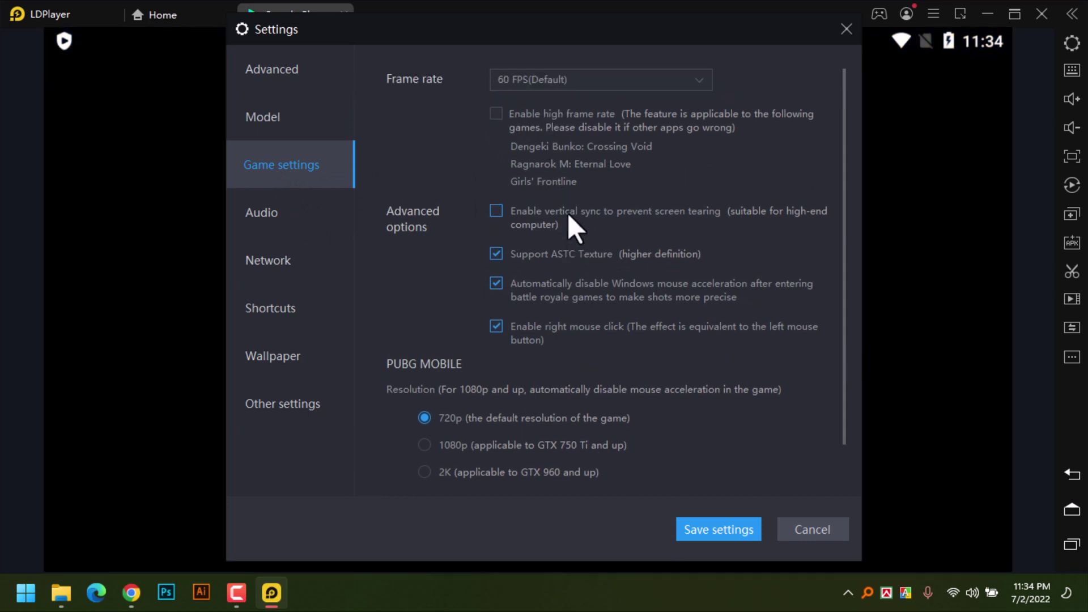
left_click(284, 213)
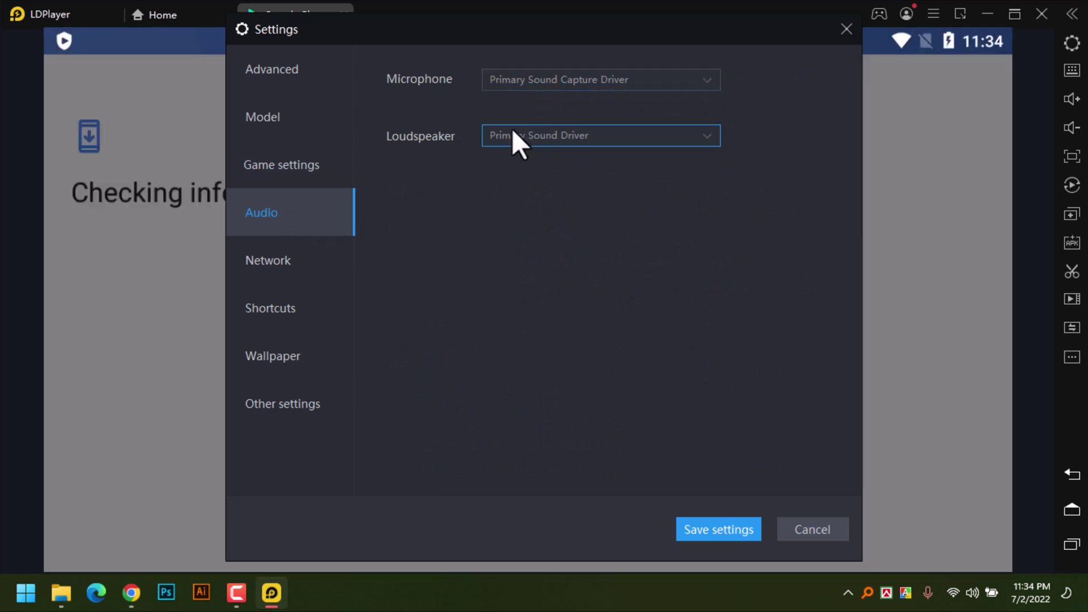
left_click(283, 262)
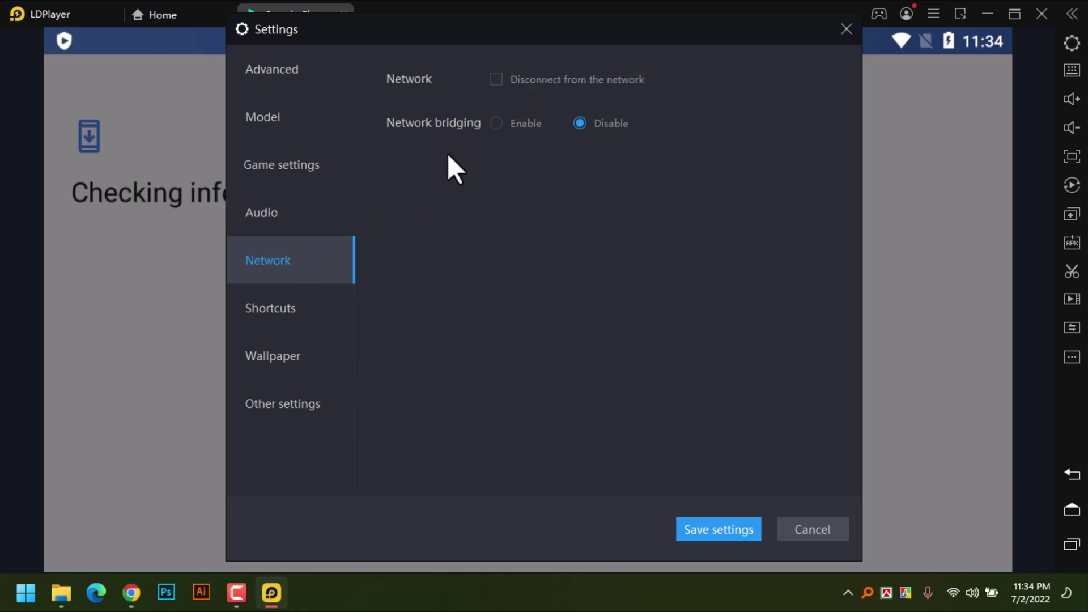
left_click(298, 308)
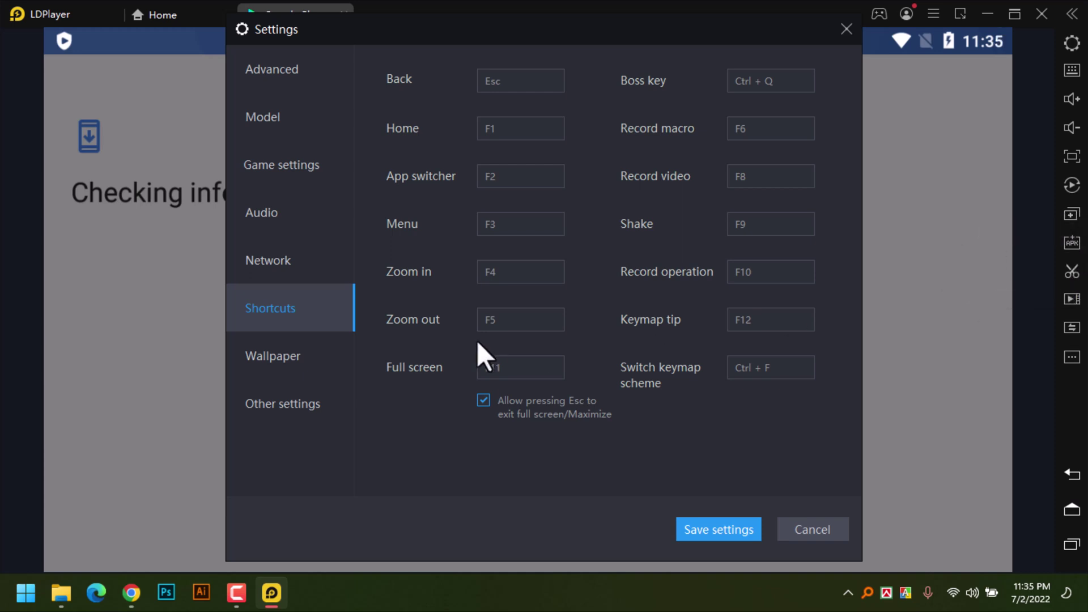
Glance at the Wallpaper page, then enable Root permission under Other settings.
left_click(300, 359)
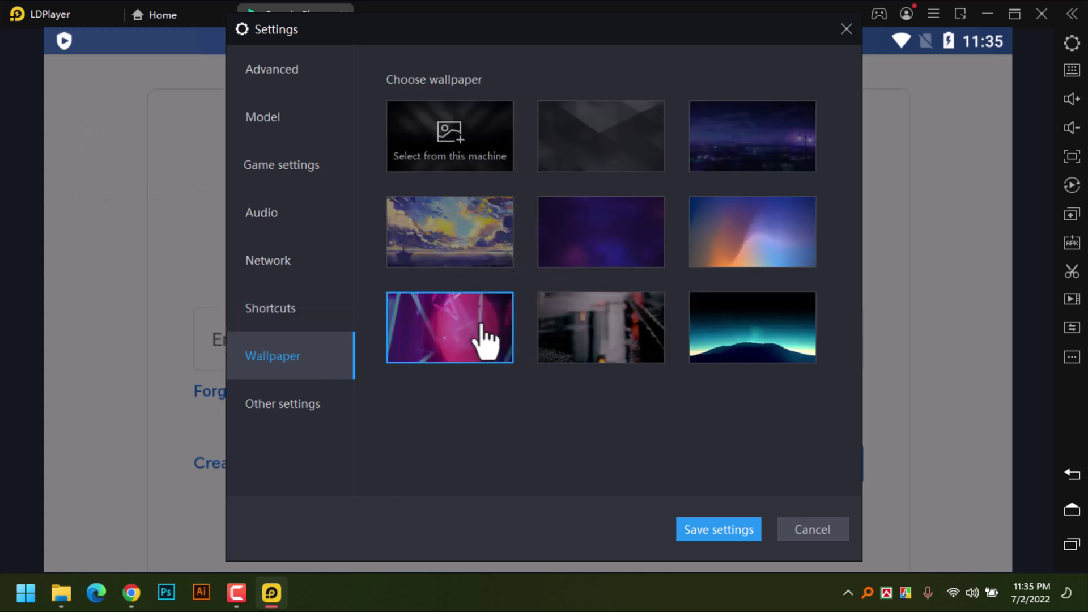
left_click(292, 410)
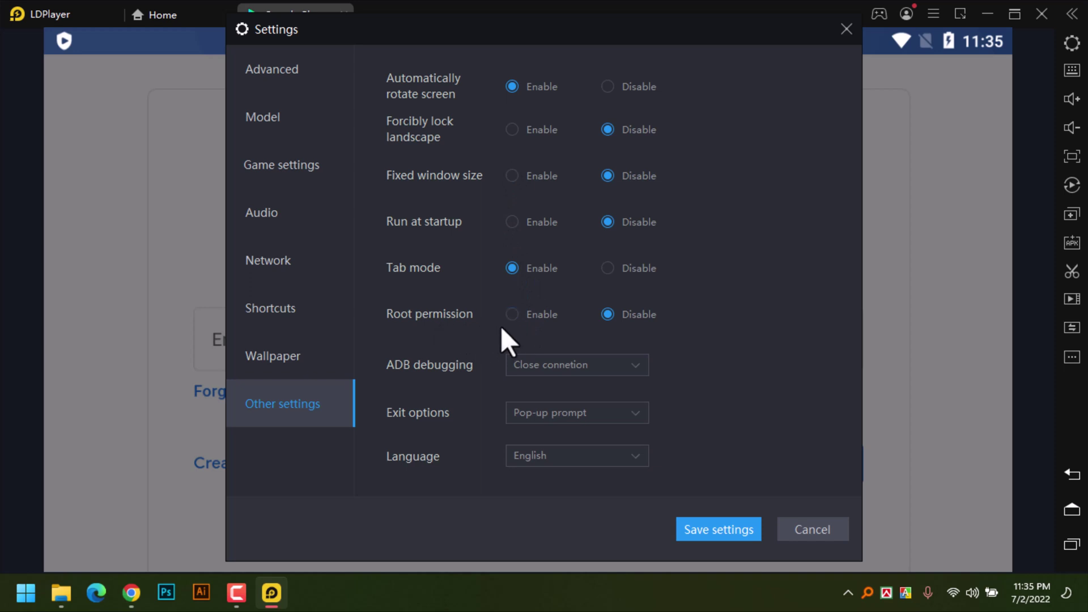
left_click(512, 315)
Save the settings and restart the emulator to apply them.
left_click(698, 534)
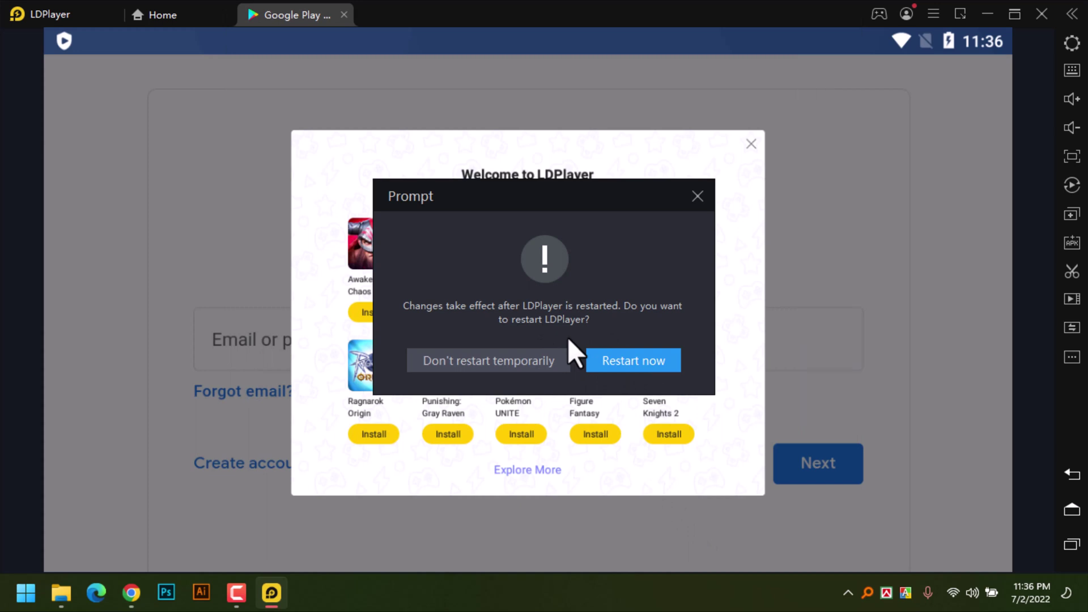
left_click(631, 385)
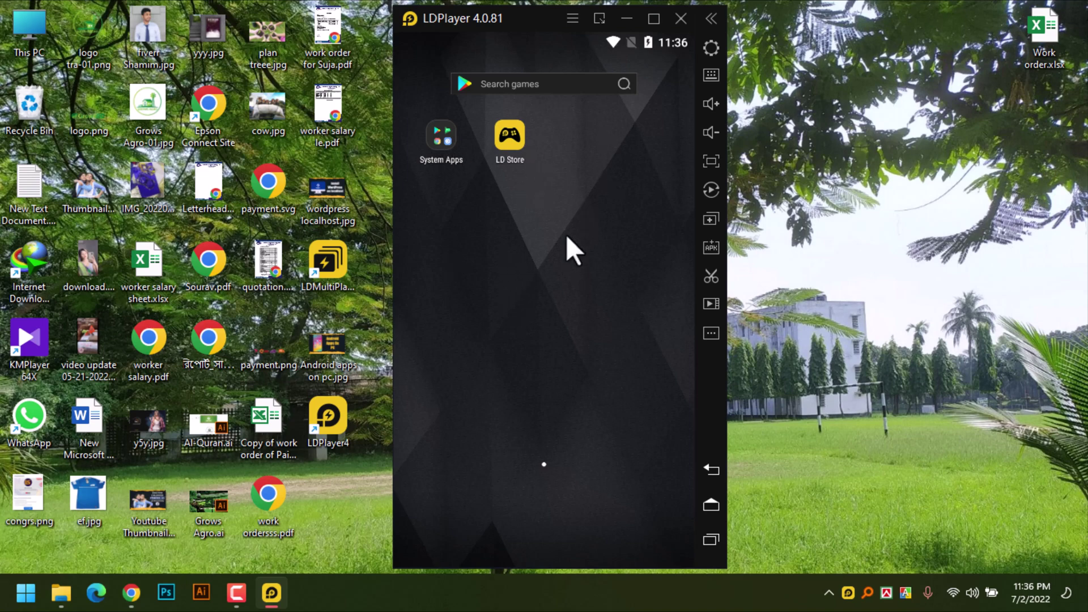
Maximize the LDPlayer window and open the System Apps folder.
left_click(652, 20)
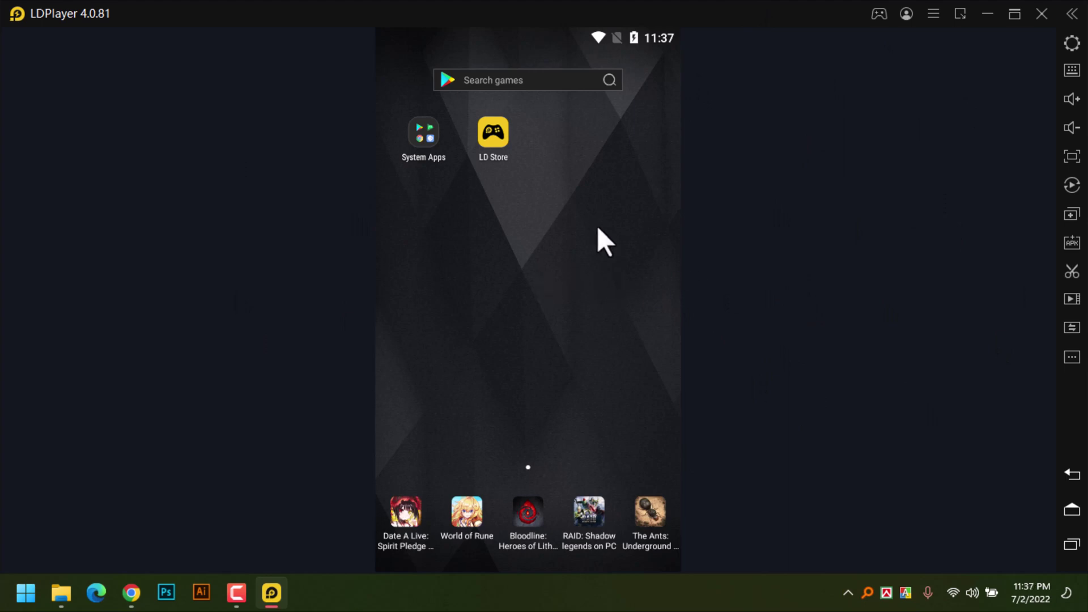
left_click(419, 146)
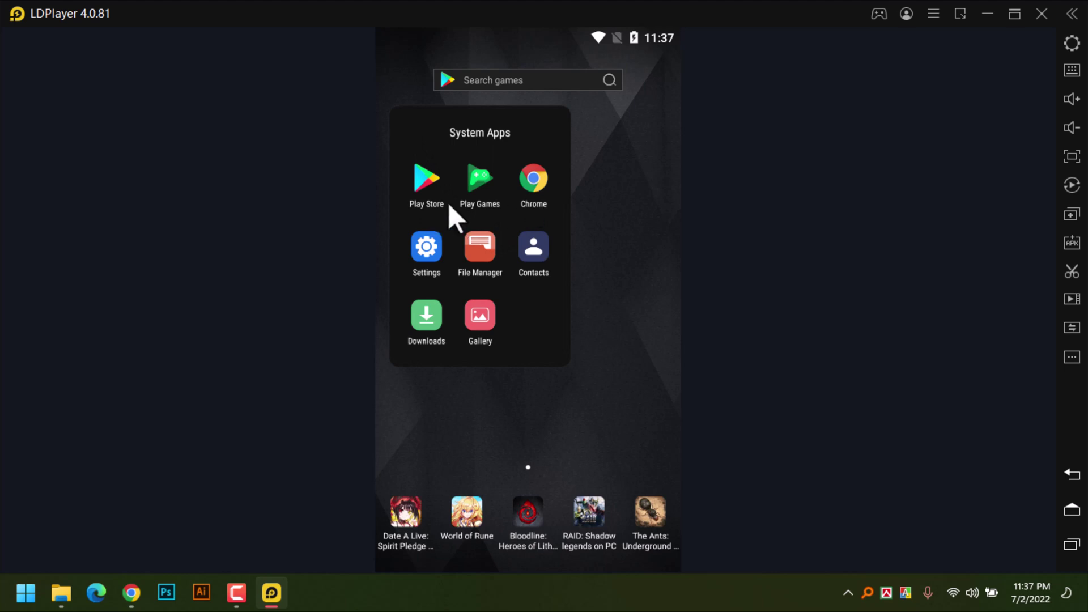
Launch Play Store from System Apps and start the Google Sign in.
left_click(429, 181)
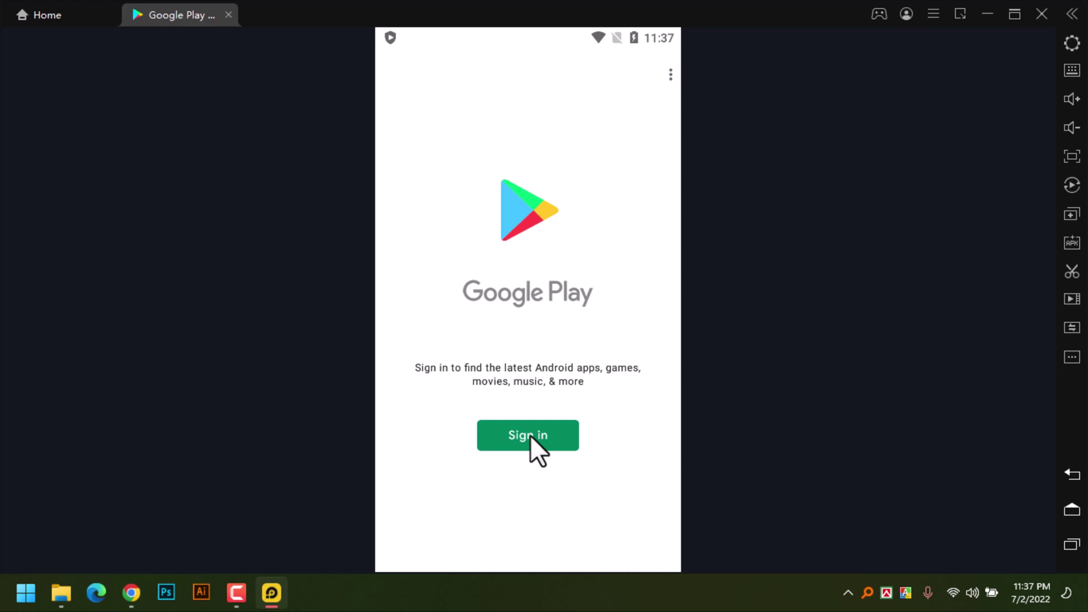
left_click(529, 434)
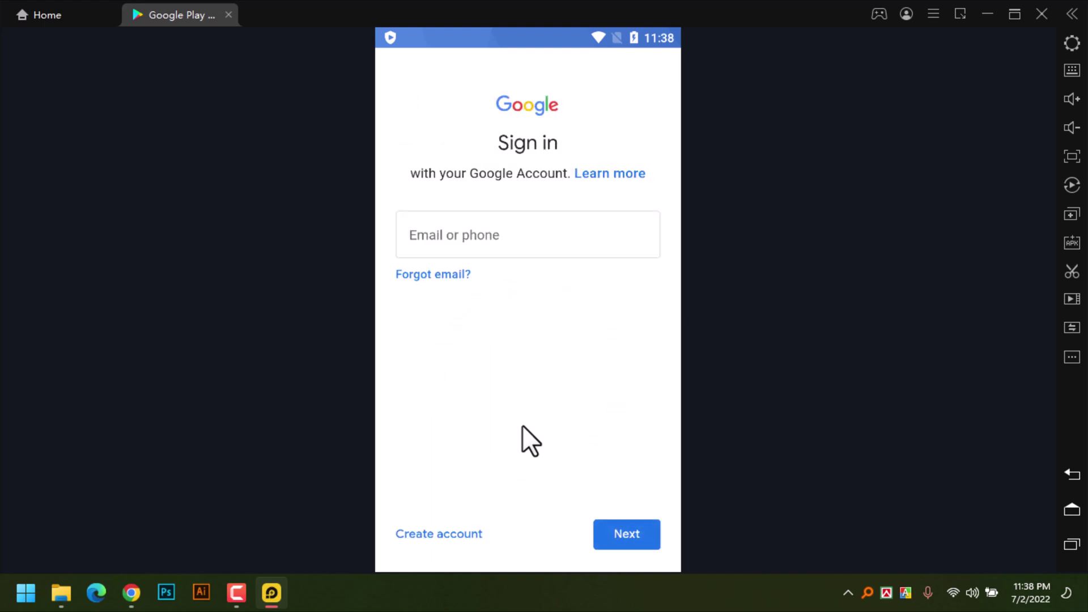
Enter the Google account e-mail and continue to the password page.
left_click(466, 244)
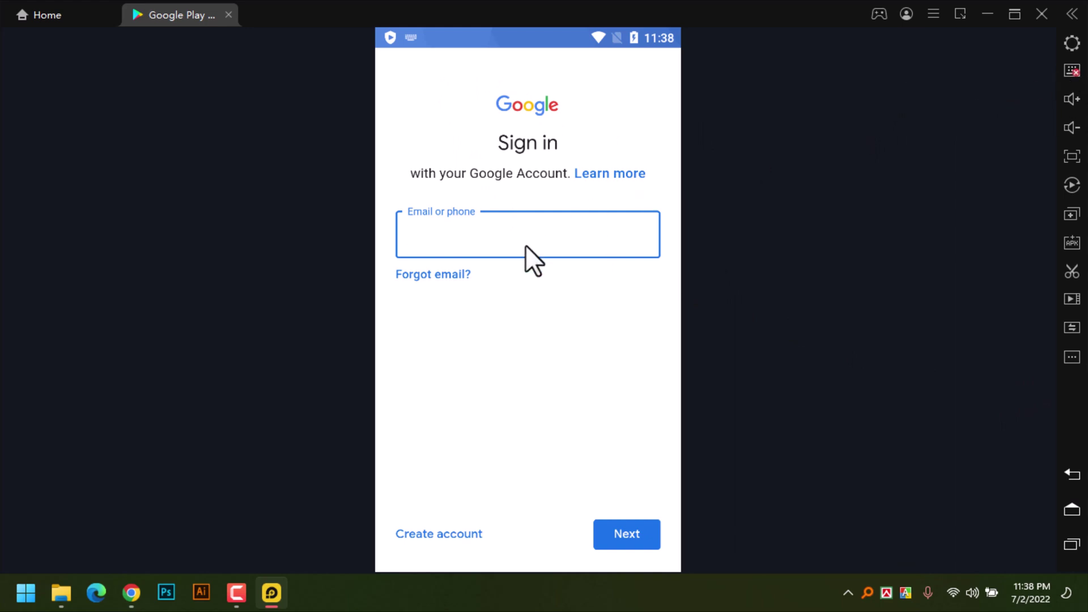
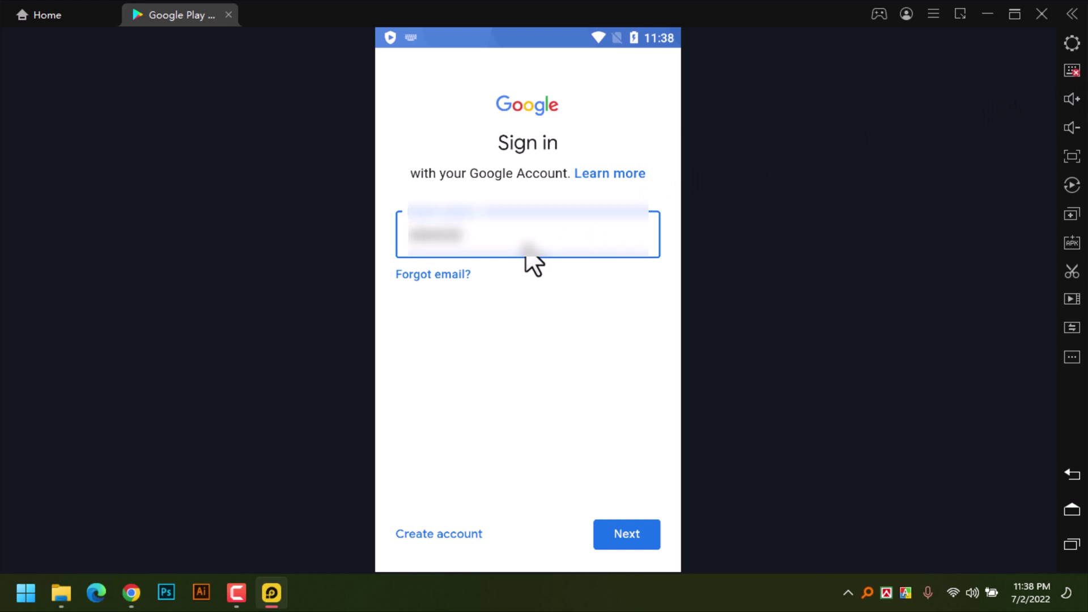
key("Return")
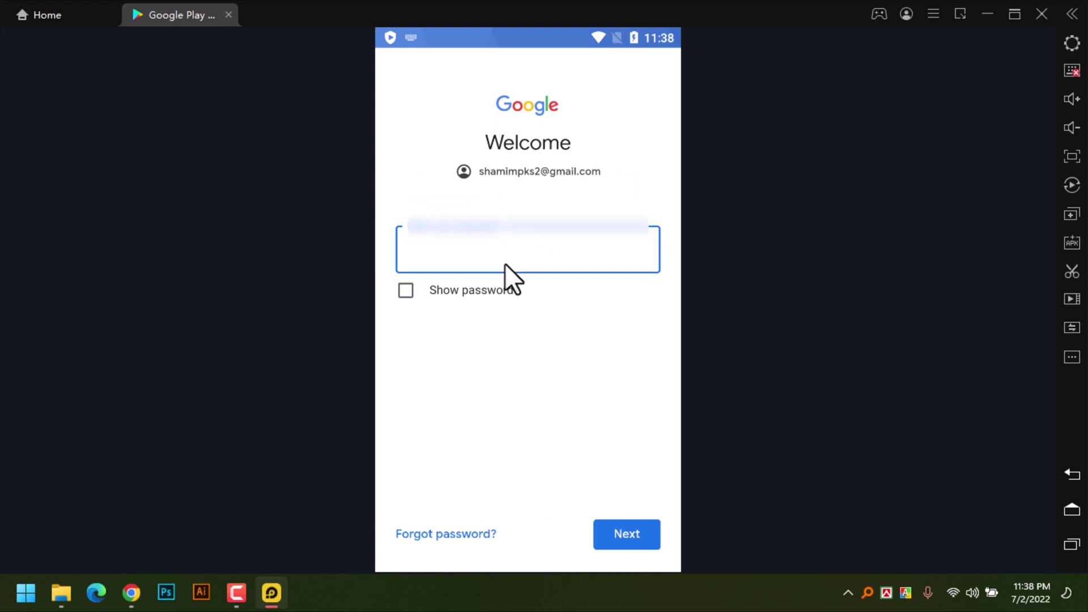
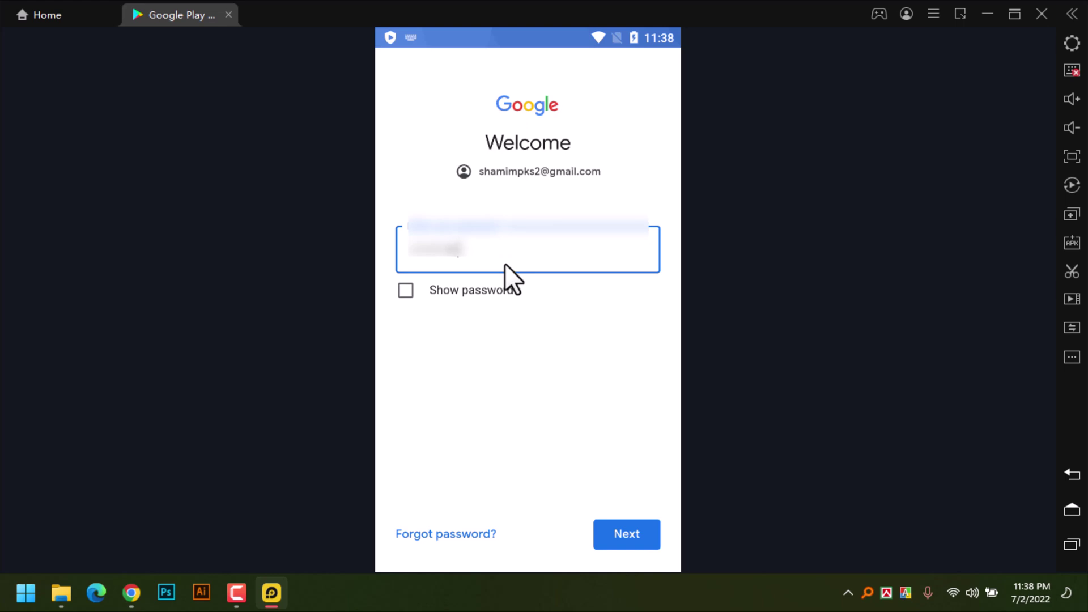
Type the account password, clearing a mistyped attempt and retyping it.
key("ctrl+a")
key("BackSpace")
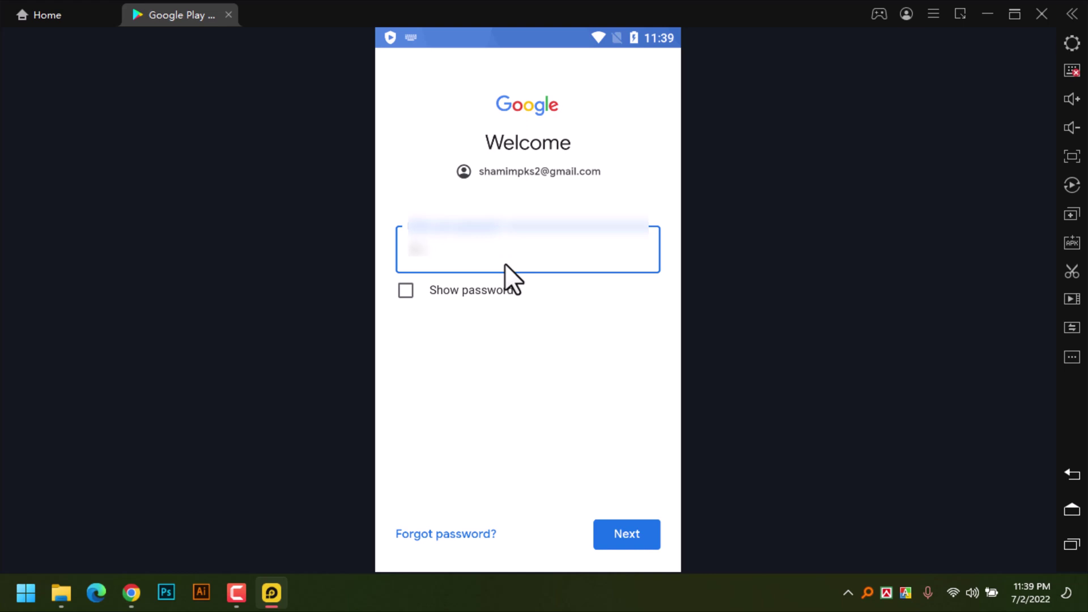
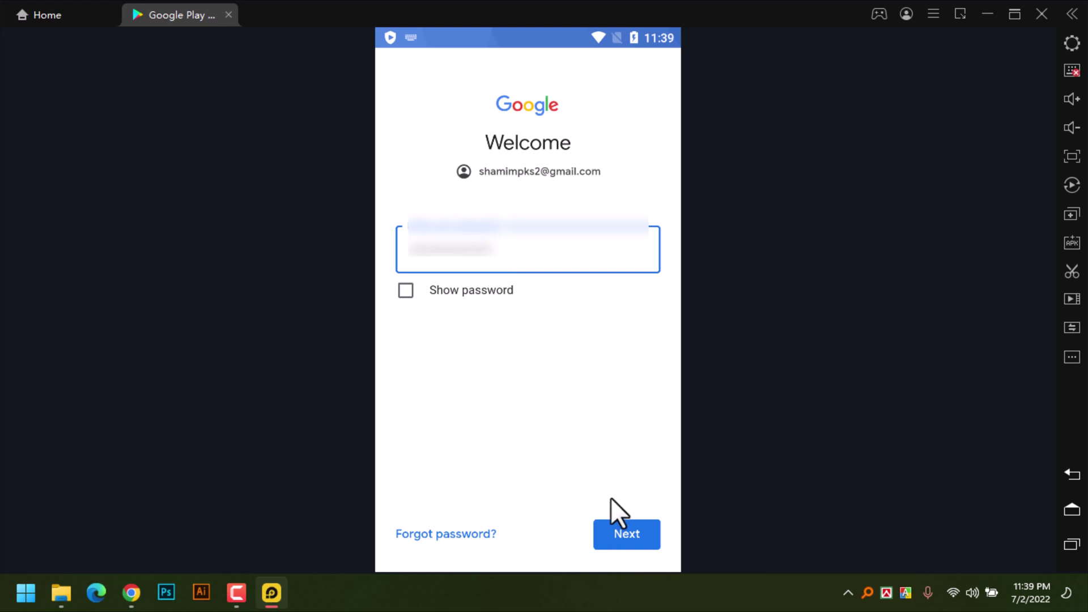
Submit the password, agree to Google's terms, and accept the Google services settings.
left_click(622, 532)
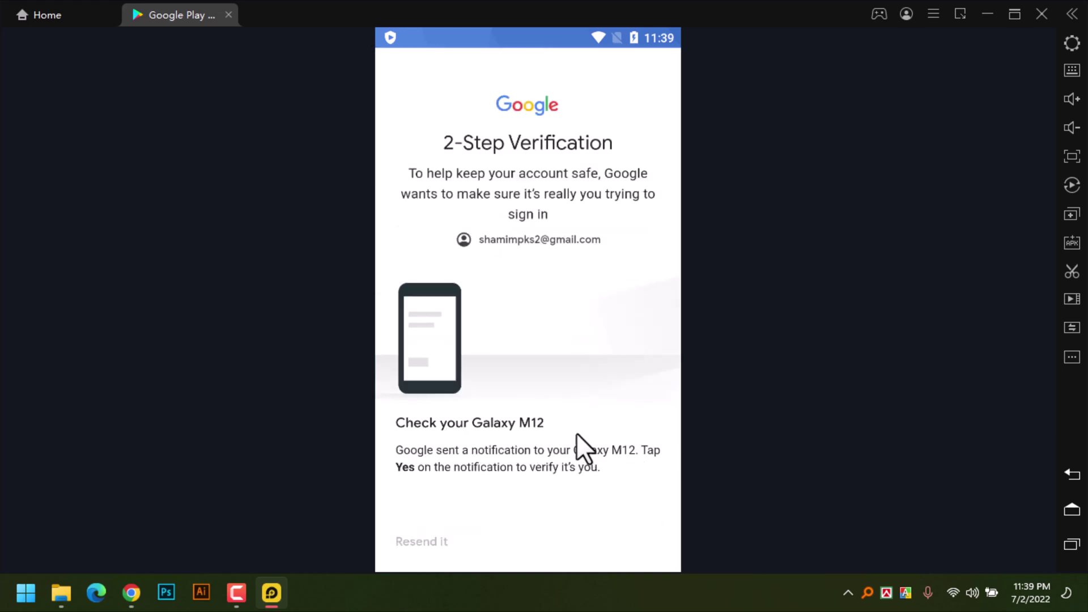
scroll(565, 412, "down", 2)
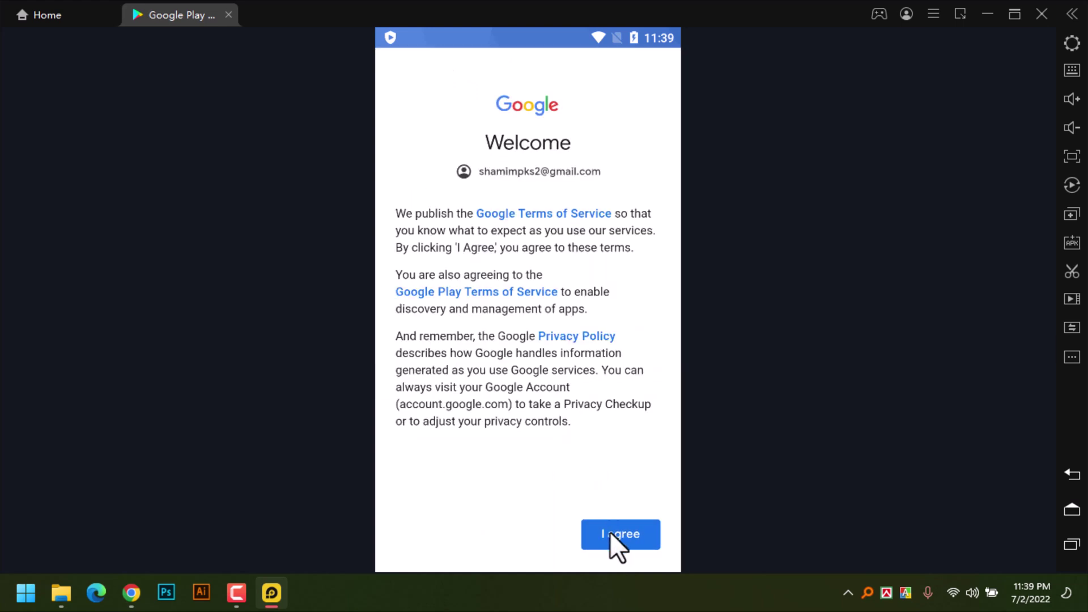
left_click(609, 531)
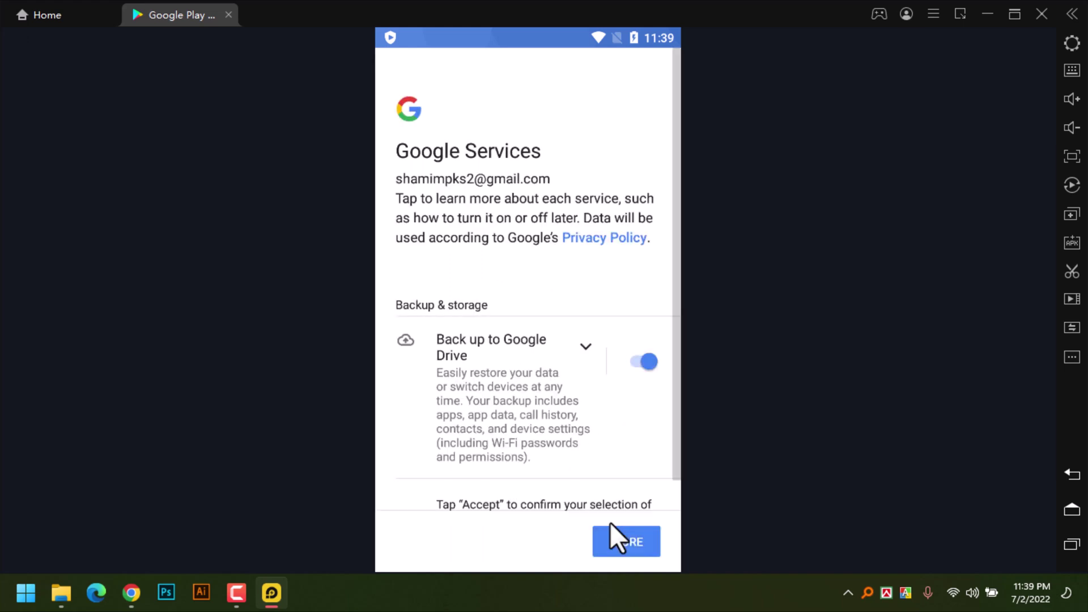
scroll(583, 238, "down", 2)
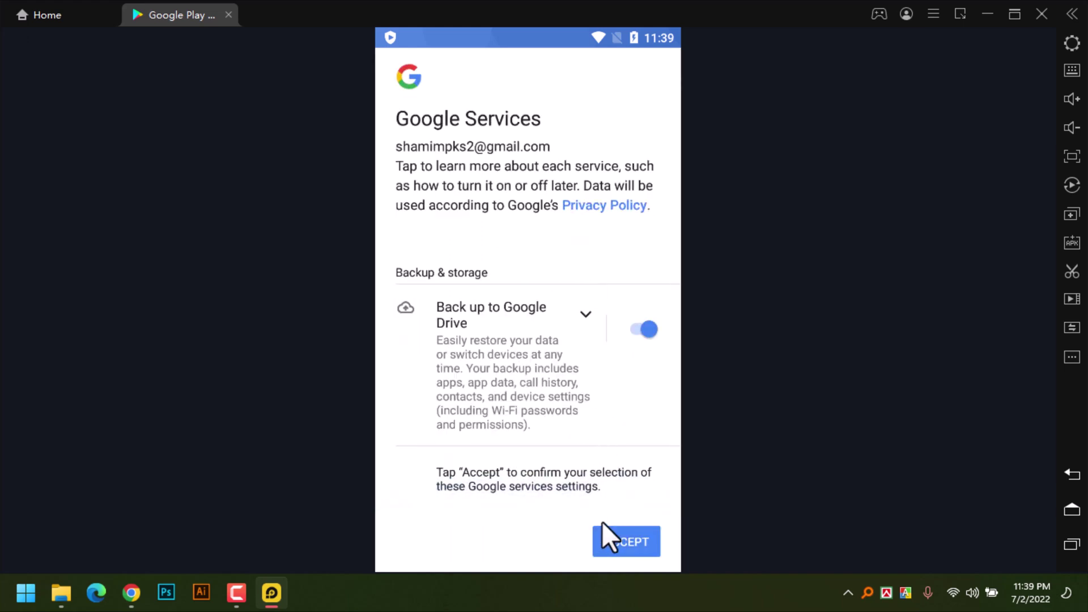
left_click(622, 553)
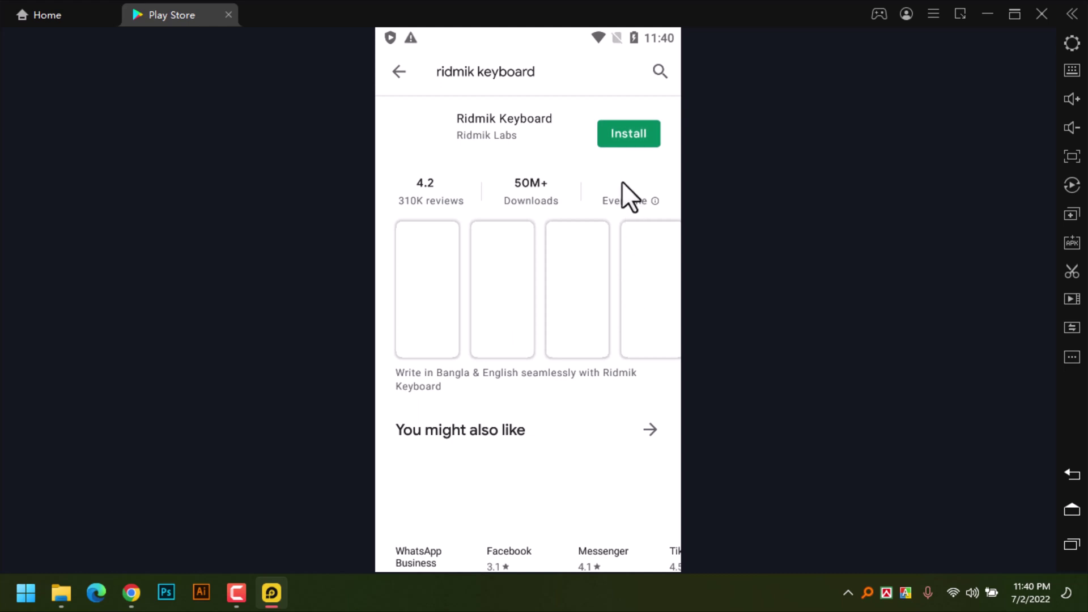
Install Ridmik Keyboard from its Play Store page and scroll through the listing.
left_click(613, 135)
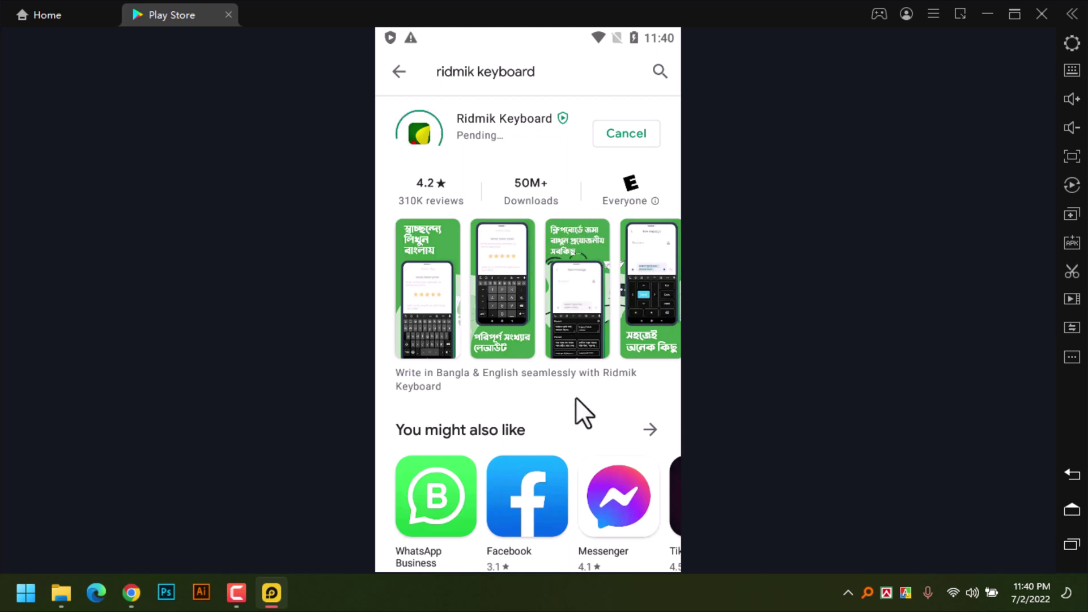
left_click_drag(576, 398, 564, 268)
left_click_drag(573, 402, 512, 406)
left_click_drag(630, 406, 504, 396)
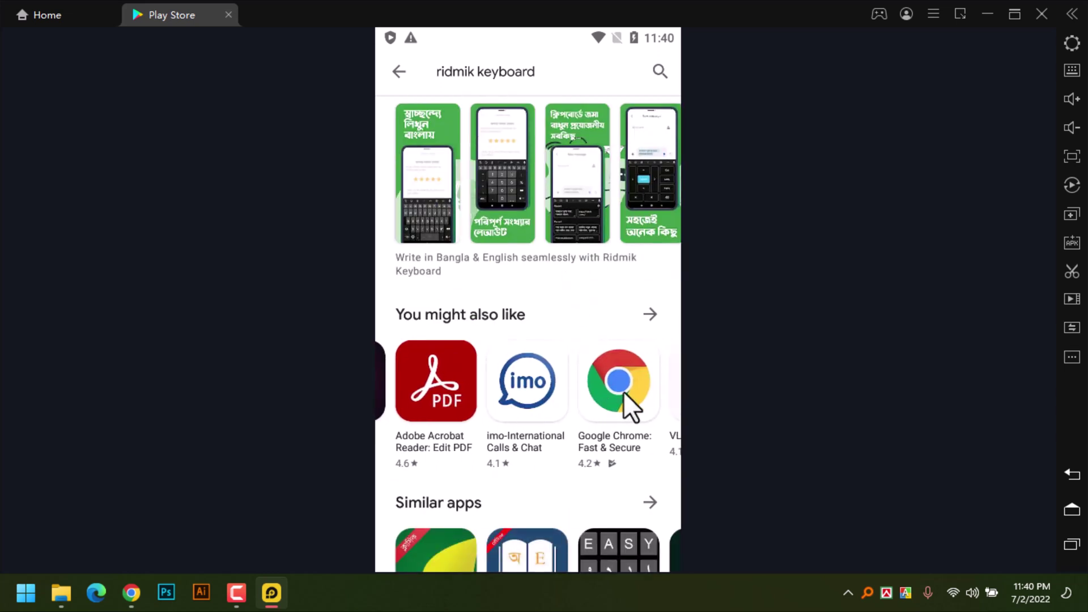
left_click_drag(628, 390, 434, 394)
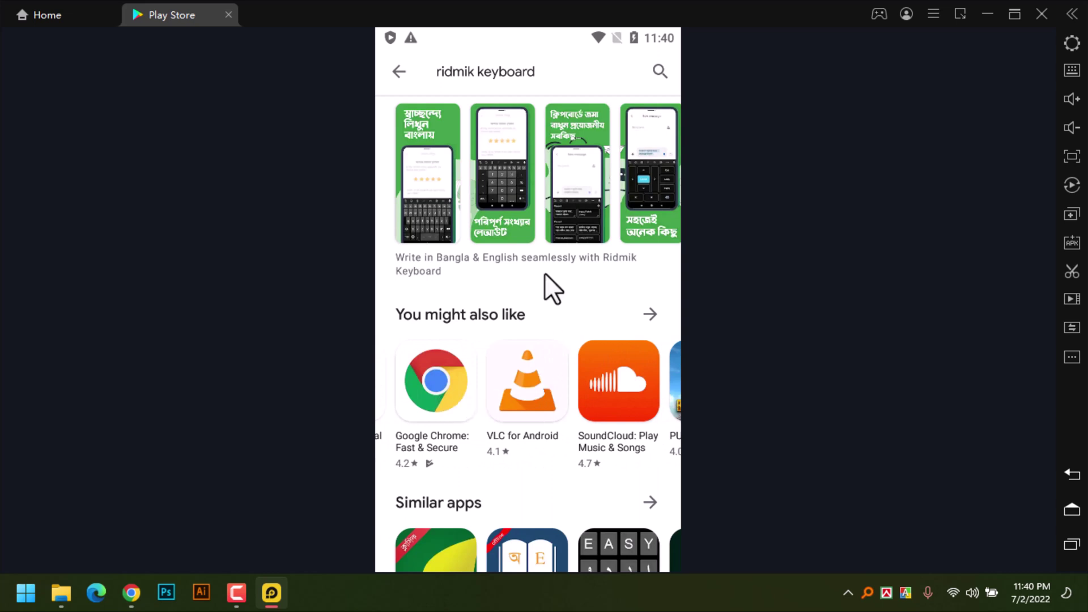
left_click_drag(545, 273, 567, 446)
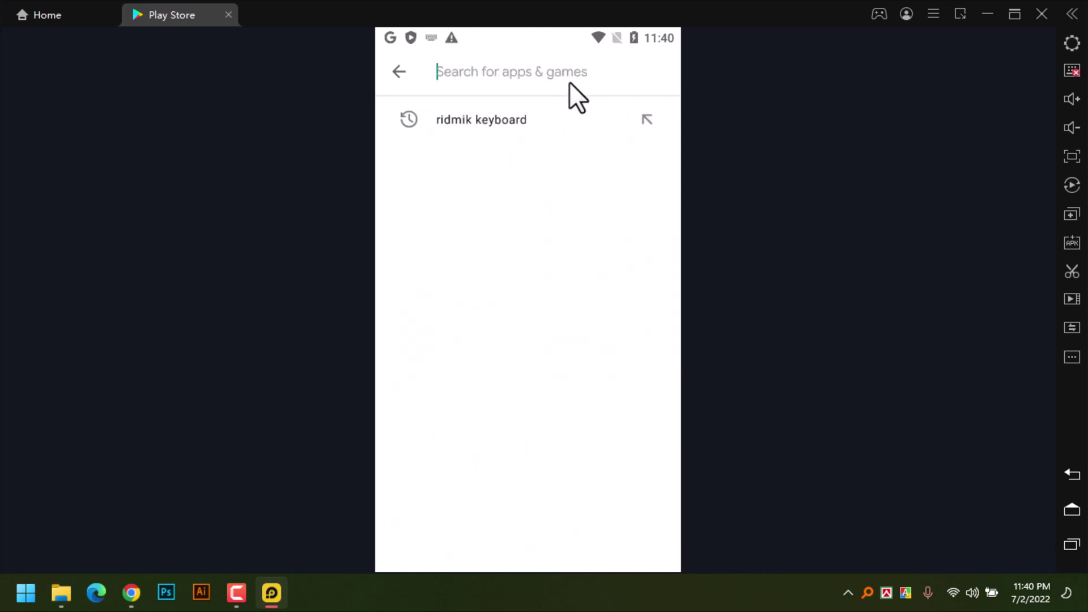
Search 'free fire' to find Garena Free Fire: Rampage, open Keymap settings, and shift the window left.
type("free fire")
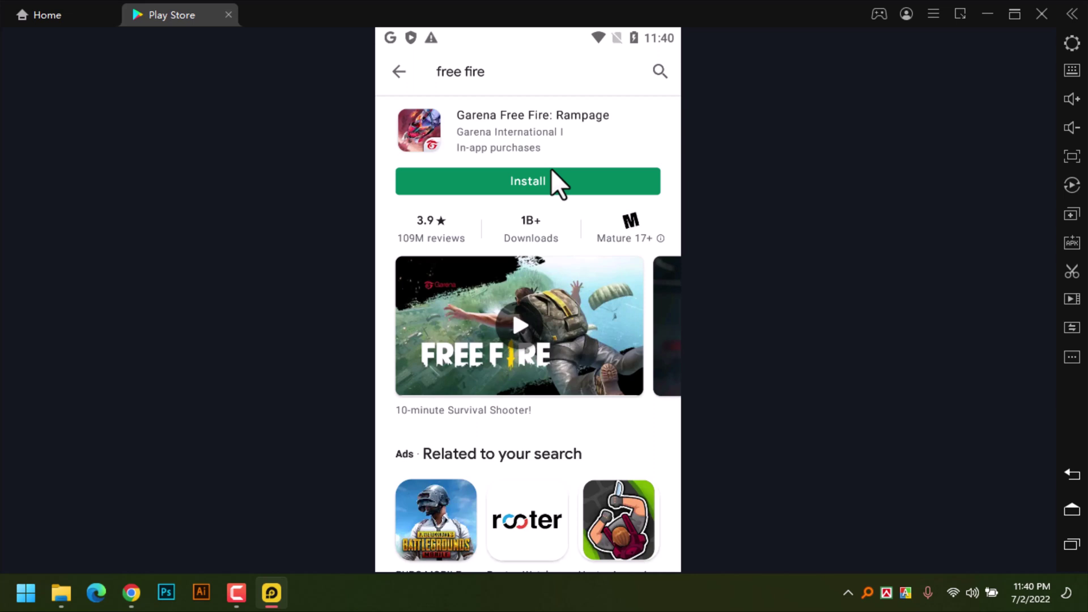
left_click(1071, 71)
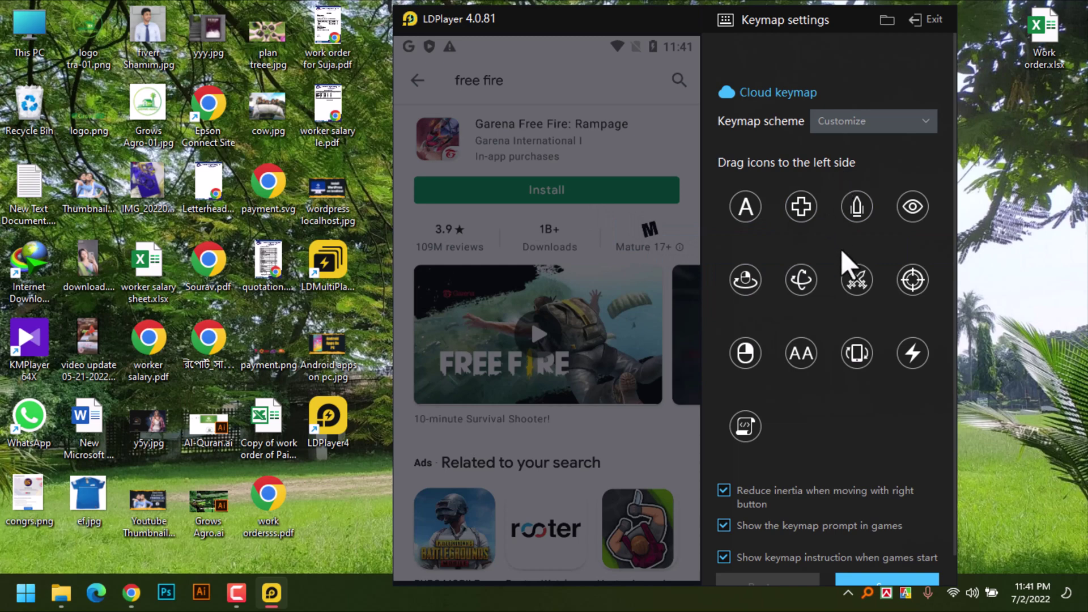
mouse_move(603, 32)
left_mouse_down()
mouse_move(516, 21)
mouse_move(602, 12)
mouse_move(451, 73)
mouse_move(467, 76)
left_mouse_up()
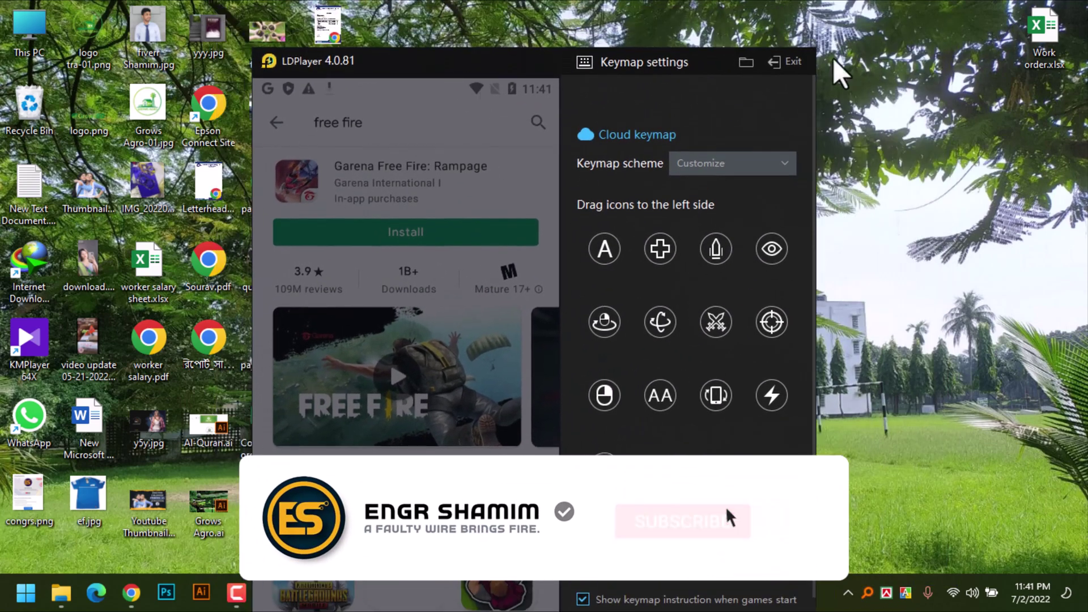
Exit the Keymap settings panel and clear all Android notifications from the notification shade.
left_click(790, 64)
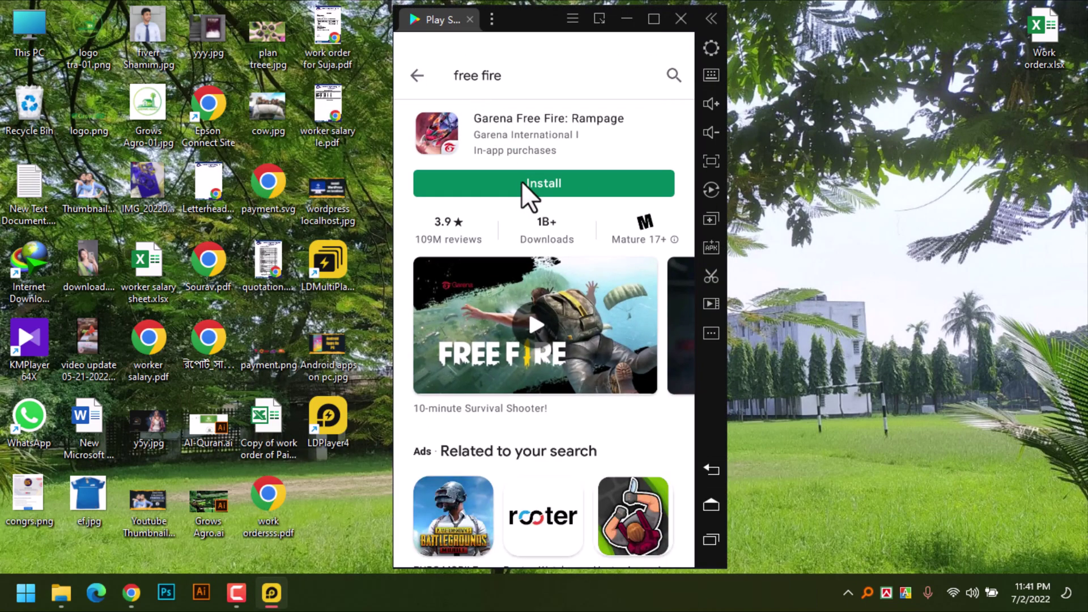
mouse_move(462, 40)
left_mouse_down()
mouse_move(502, 249)
mouse_move(520, 270)
left_mouse_up()
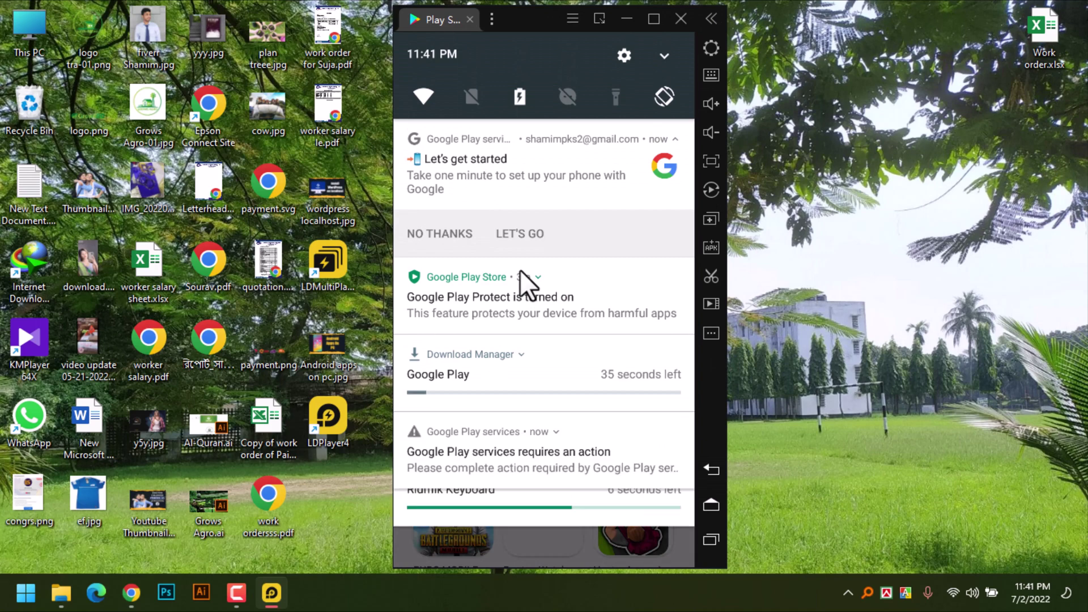
left_click_drag(525, 374, 532, 224)
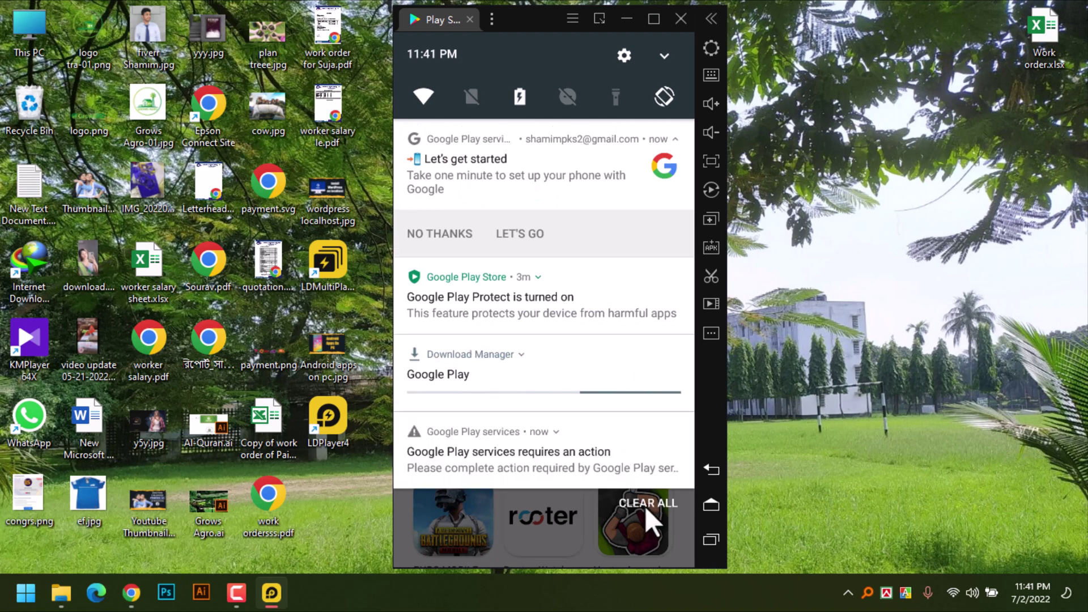
left_click(646, 504)
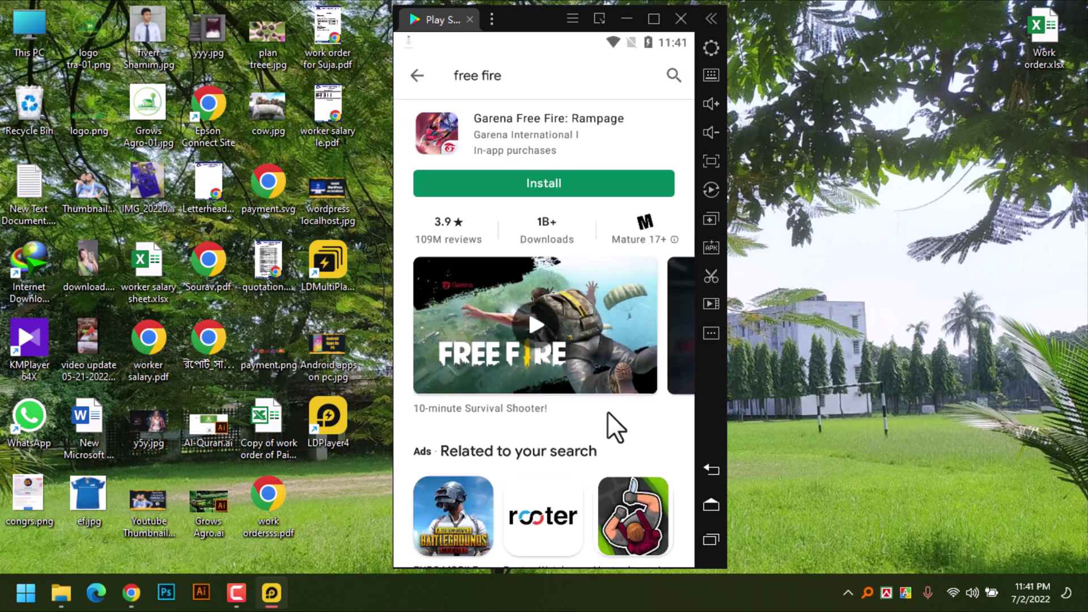